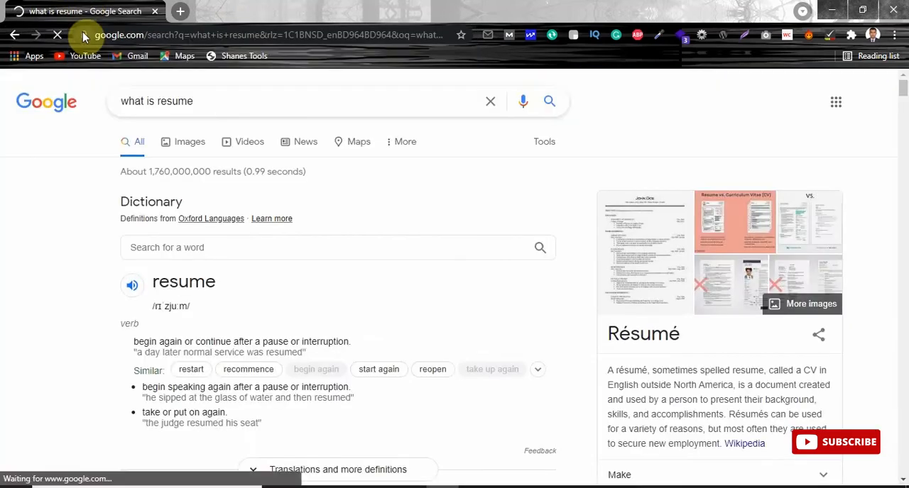
# Step: Open the Zety "What Is a Resume? Meaning, Definition, Purpose, Use + Tips" and Investopedia "Resume Definition" search results in separate new tabs
pyautogui.moveTo(903, 87); pyautogui.dragTo(904, 108)
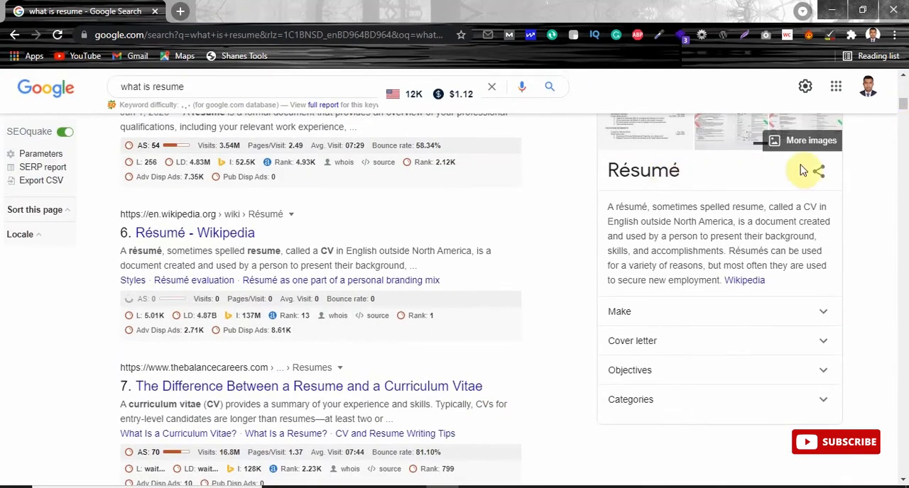
pyautogui.click(904, 115)
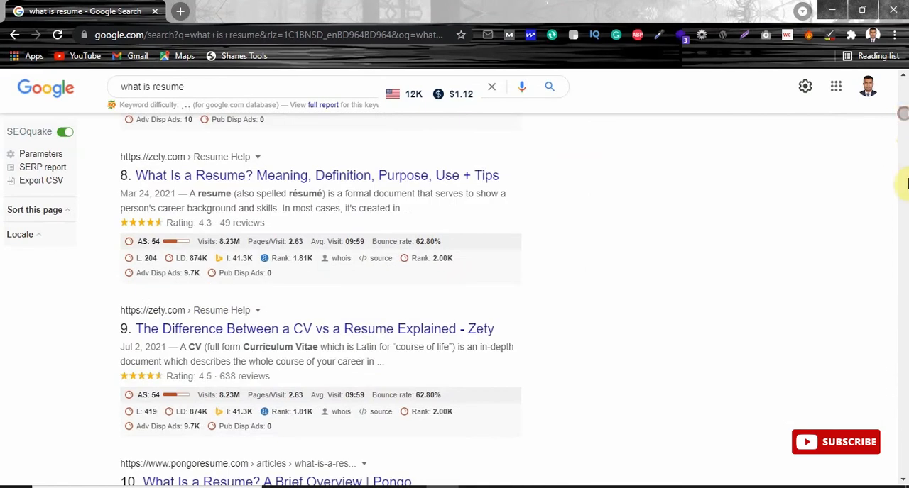
pyautogui.rightClick(288, 177)
pyautogui.click(302, 184)
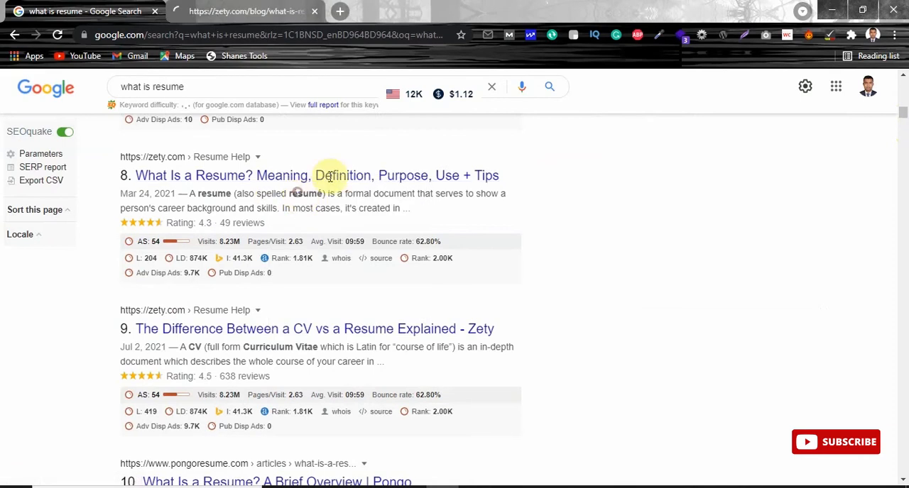
pyautogui.moveTo(904, 114); pyautogui.dragTo(903, 95)
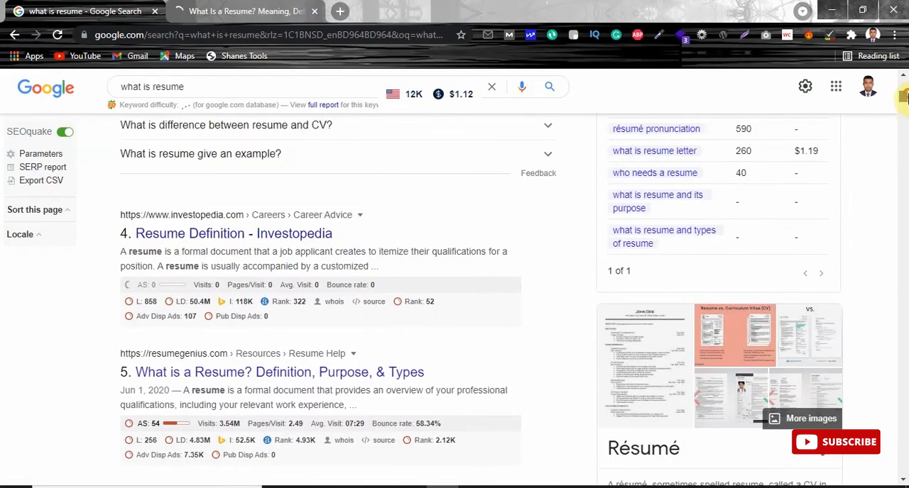
pyautogui.rightClick(200, 242)
pyautogui.click(216, 252)
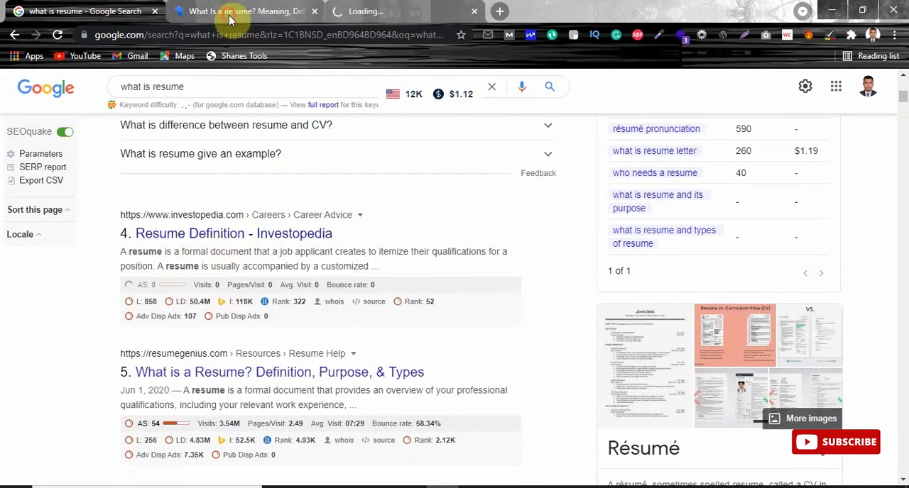
# Step: Review the Zety article's sample resumes and its sections on what a resume is and its purpose, accepting the cookie notice
pyautogui.click(259, 11)
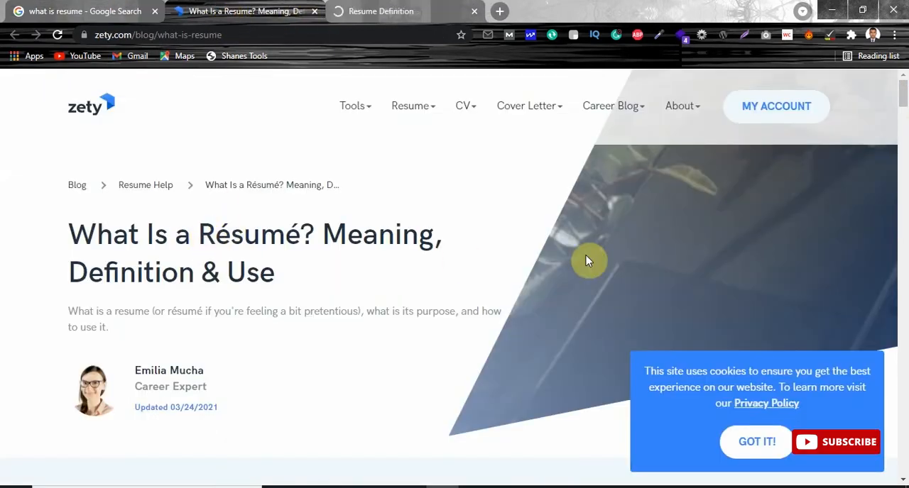
pyautogui.moveTo(903, 110); pyautogui.dragTo(904, 152)
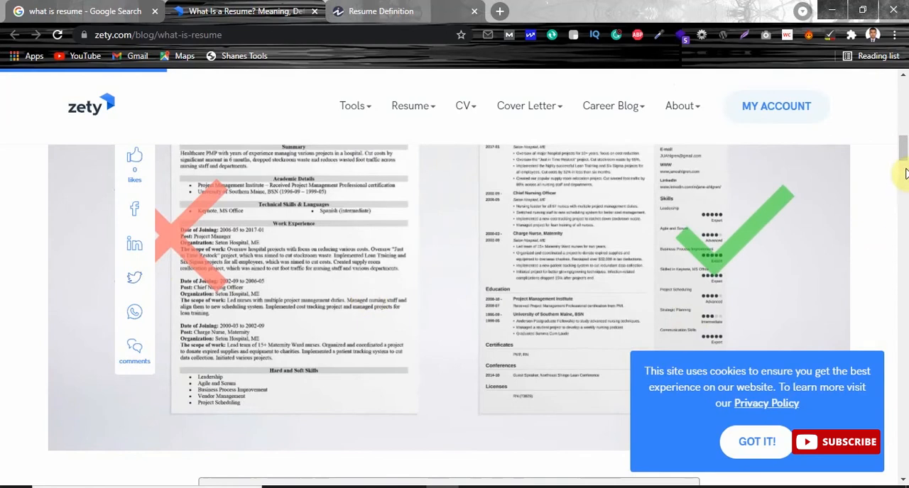
pyautogui.click(764, 442)
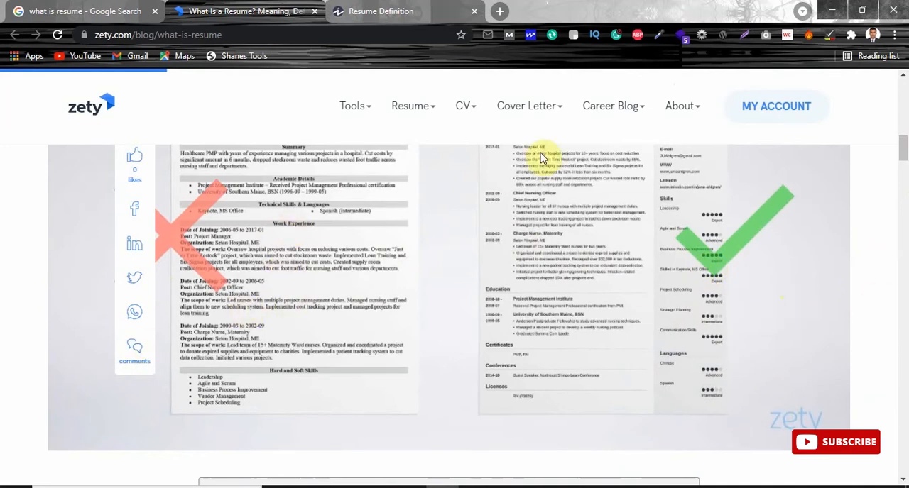
pyautogui.moveTo(900, 145); pyautogui.dragTo(903, 196)
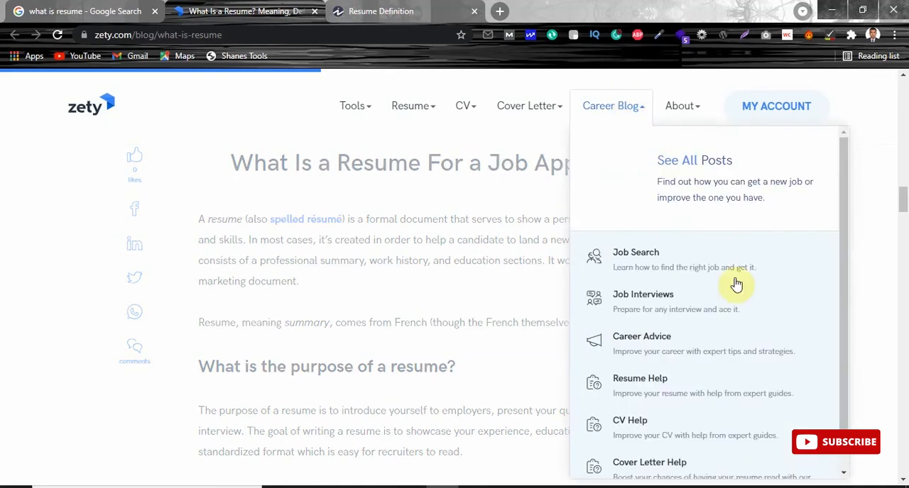
pyautogui.scroll(-3, 903, 199)
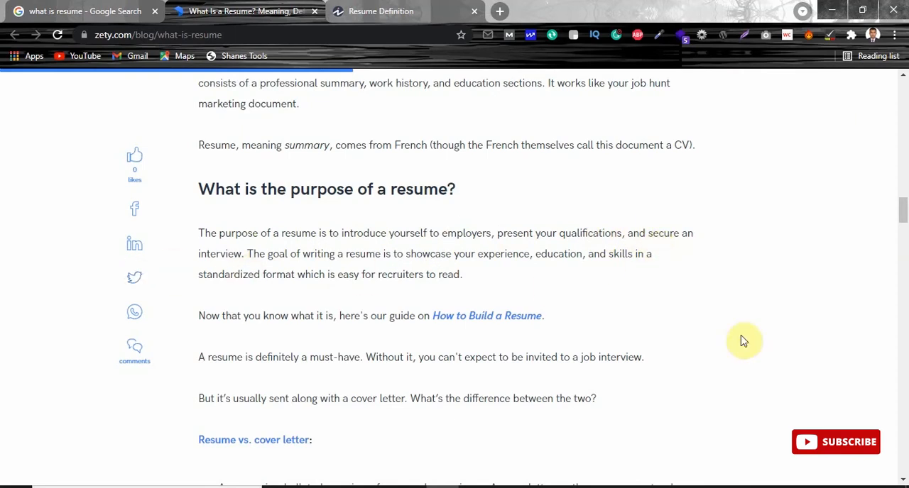
pyautogui.moveTo(904, 215); pyautogui.dragTo(902, 89)
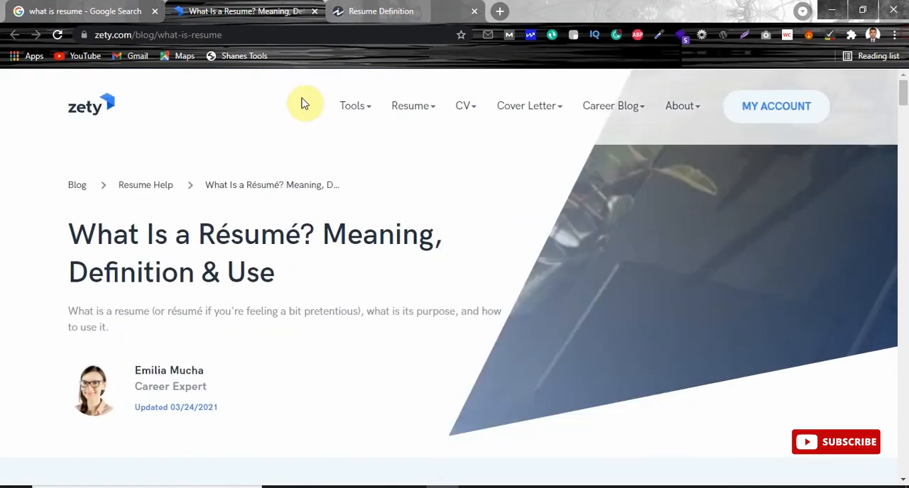
# Step: Close the Zety article and view the resume overview in the Investopedia article
pyautogui.click(365, 14)
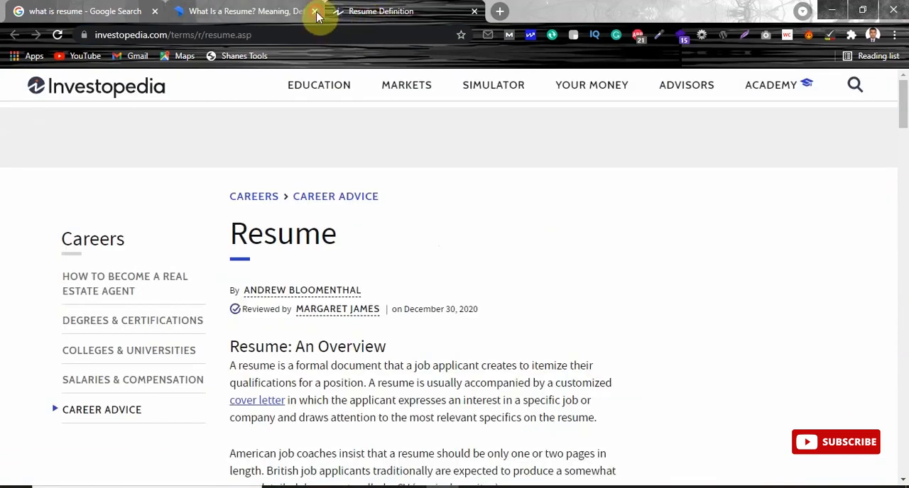
pyautogui.click(314, 12)
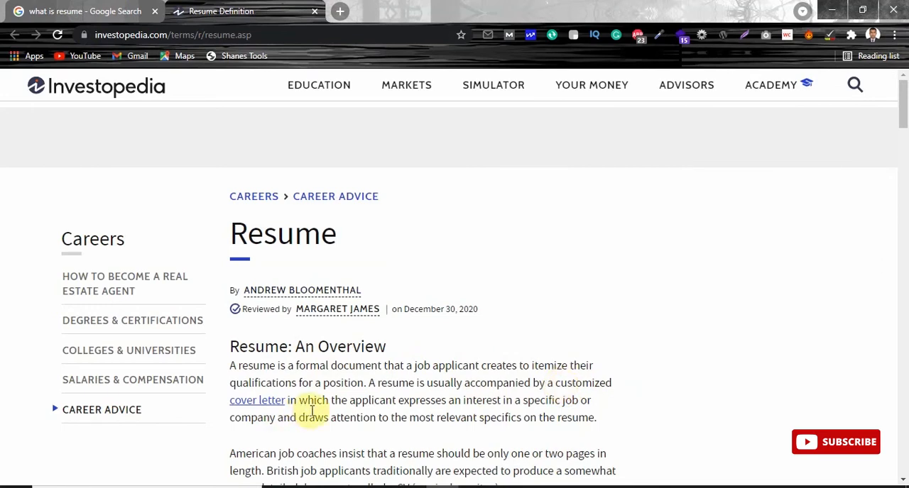
pyautogui.moveTo(903, 105); pyautogui.dragTo(905, 55)
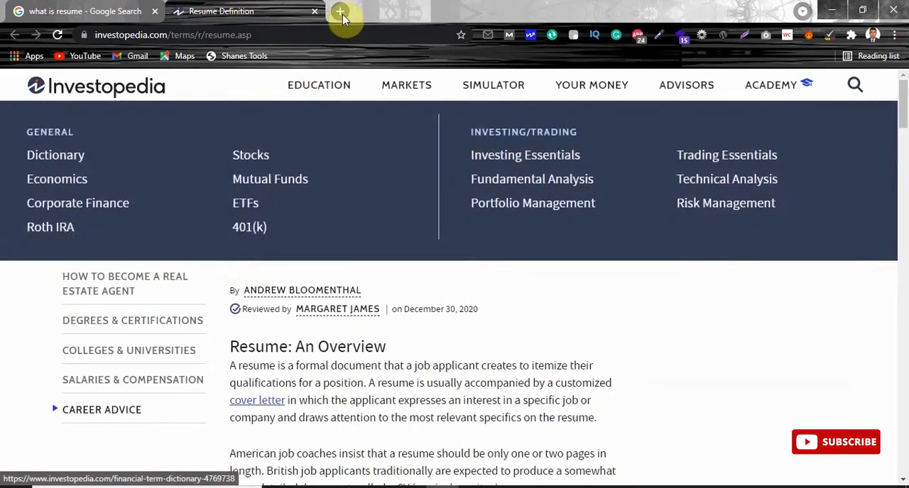
# Step: Open canva.com in a new browser tab and create a blank Resume design
pyautogui.click(337, 12)
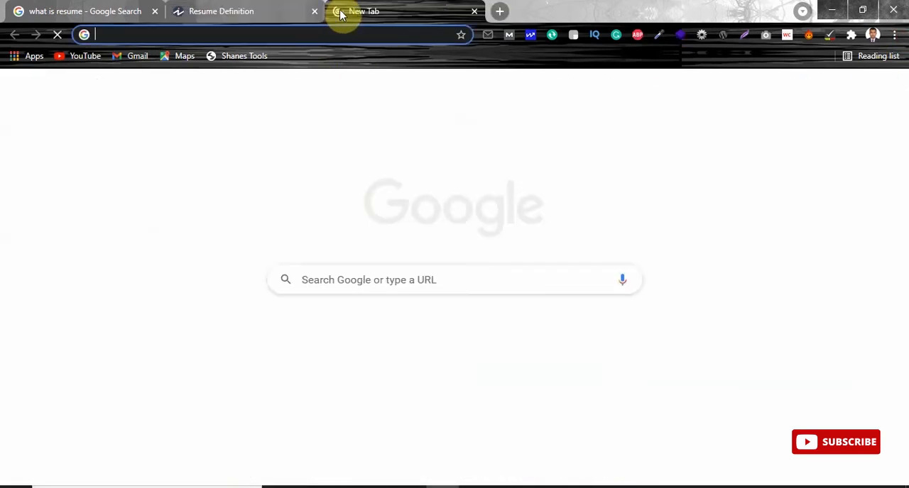
pyautogui.write('can')
pyautogui.press('Return')
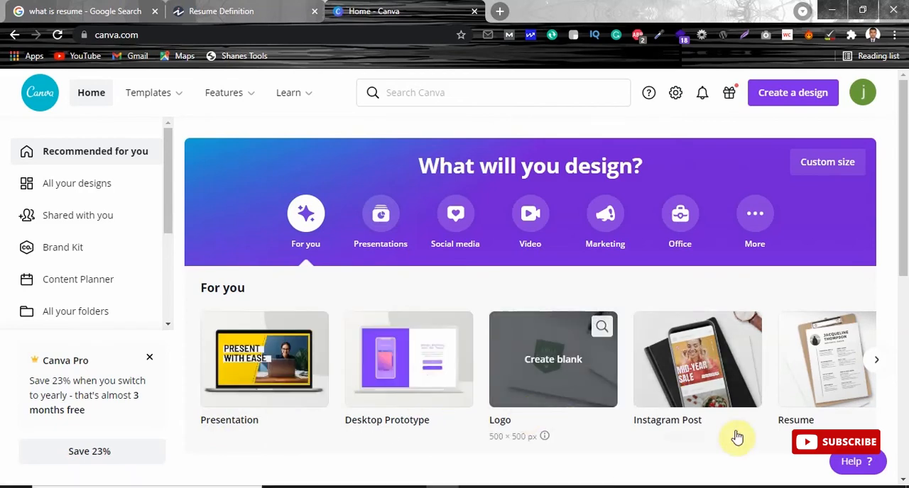
pyautogui.scroll(-2, 904, 213)
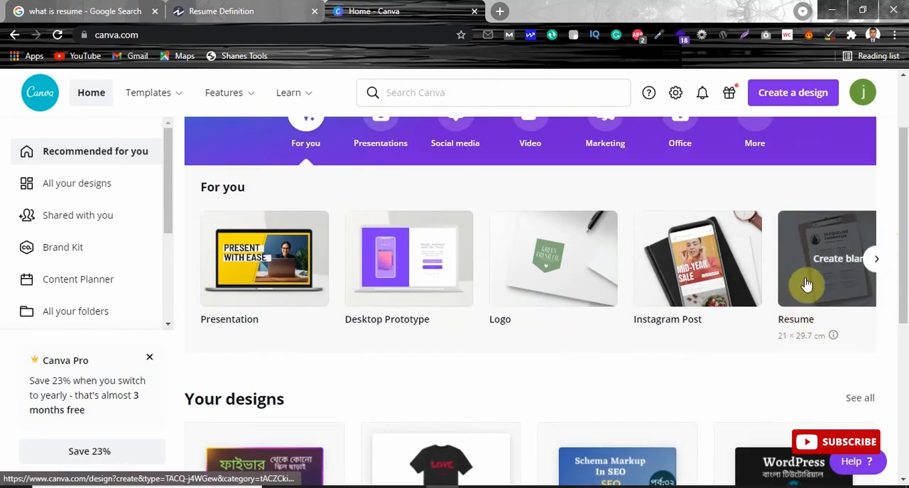
pyautogui.click(807, 283)
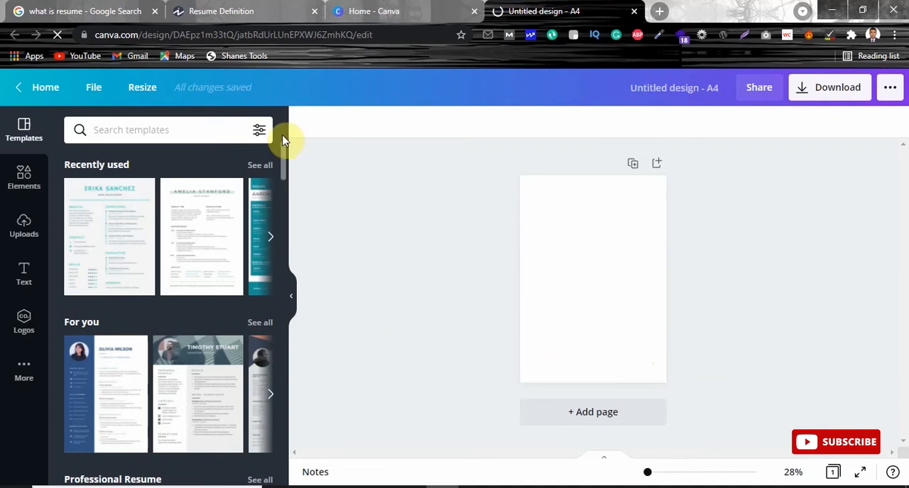
# Step: Look through the resume template categories, from the recently used ones down to Graphic Design Resume and College Resume
pyautogui.click(271, 238)
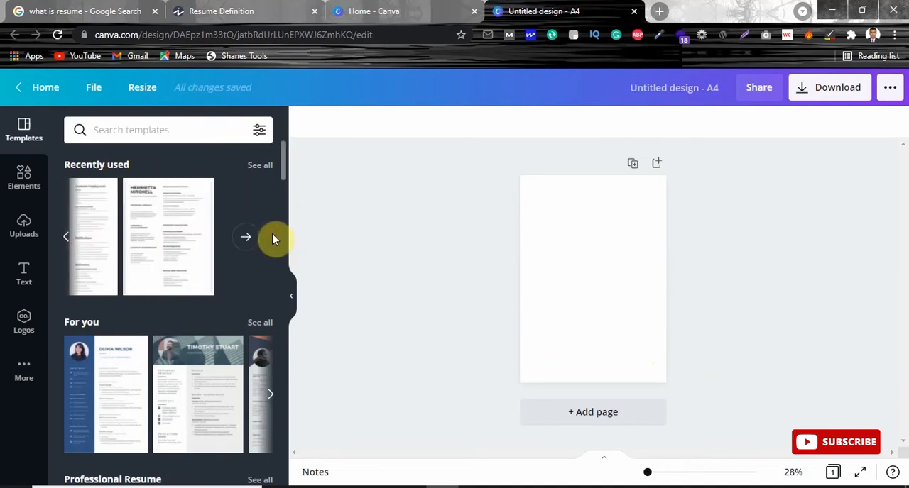
pyautogui.moveTo(284, 152); pyautogui.dragTo(270, 173)
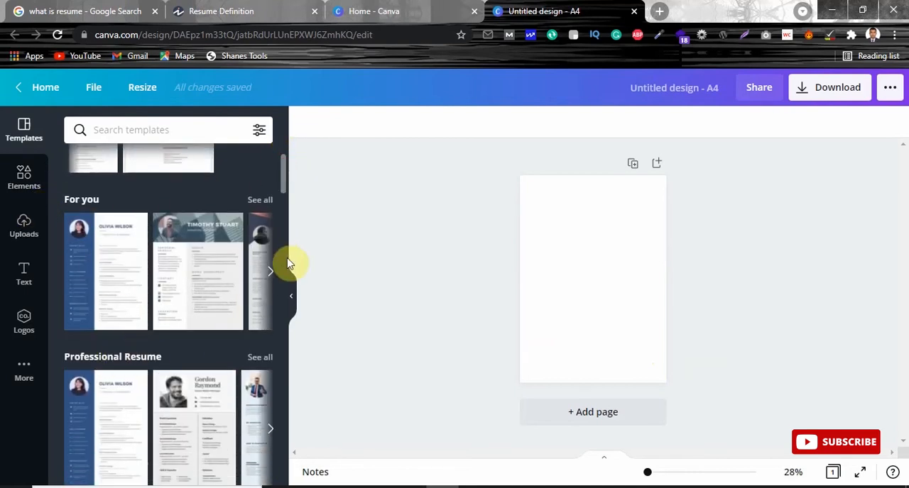
pyautogui.scroll(-2, 290, 180)
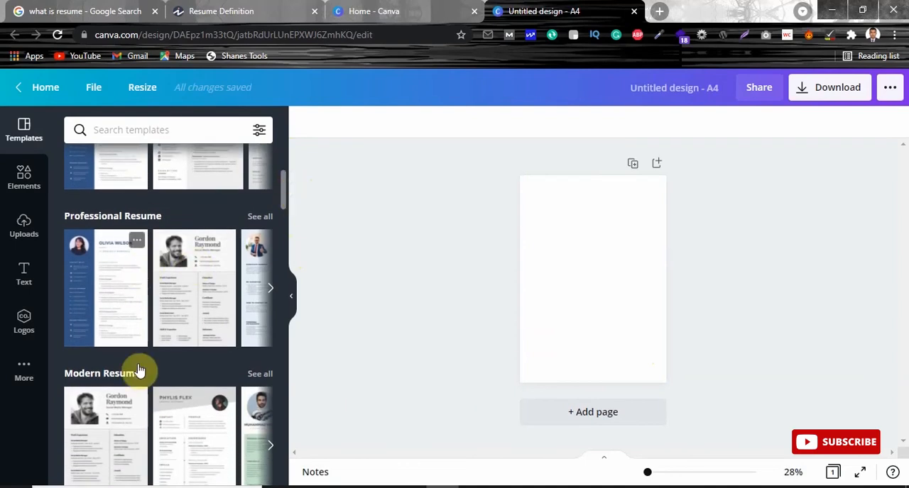
pyautogui.moveTo(286, 182); pyautogui.dragTo(285, 218)
pyautogui.scroll(-1, 285, 218)
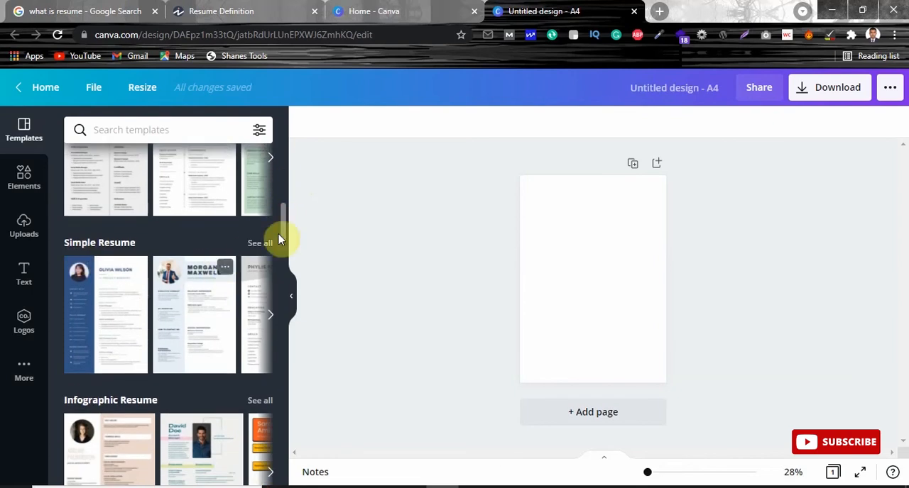
pyautogui.moveTo(282, 228); pyautogui.dragTo(284, 252)
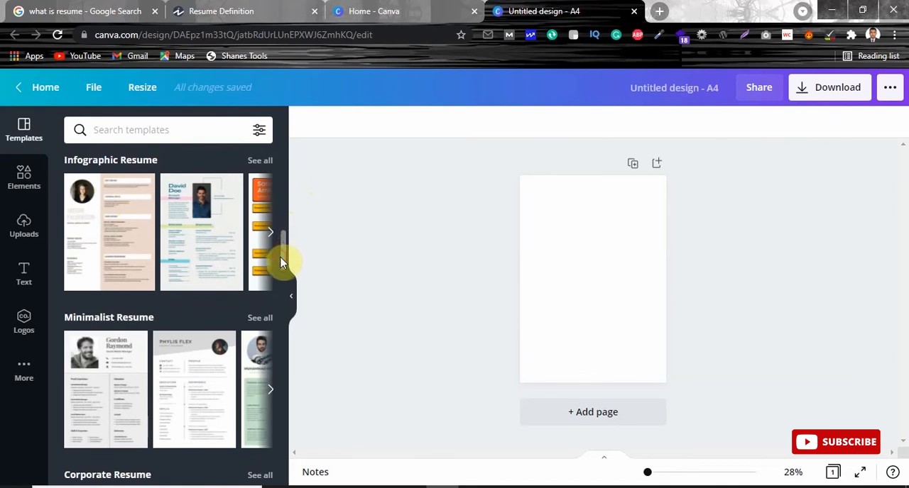
pyautogui.moveTo(287, 239); pyautogui.dragTo(289, 324)
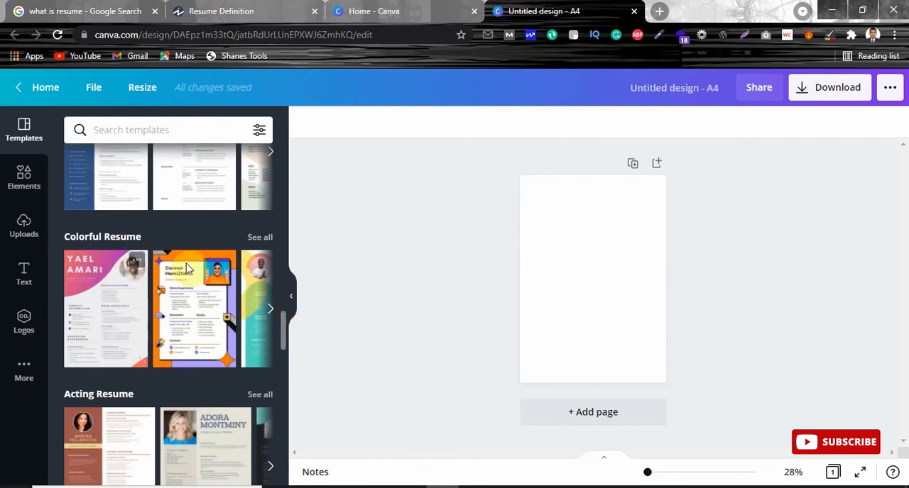
pyautogui.moveTo(291, 319); pyautogui.dragTo(283, 360)
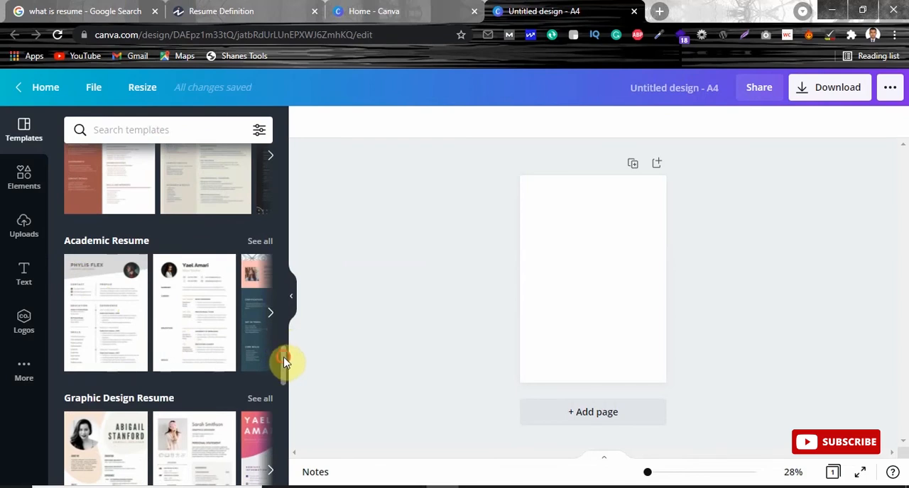
pyautogui.moveTo(282, 364); pyautogui.dragTo(286, 376)
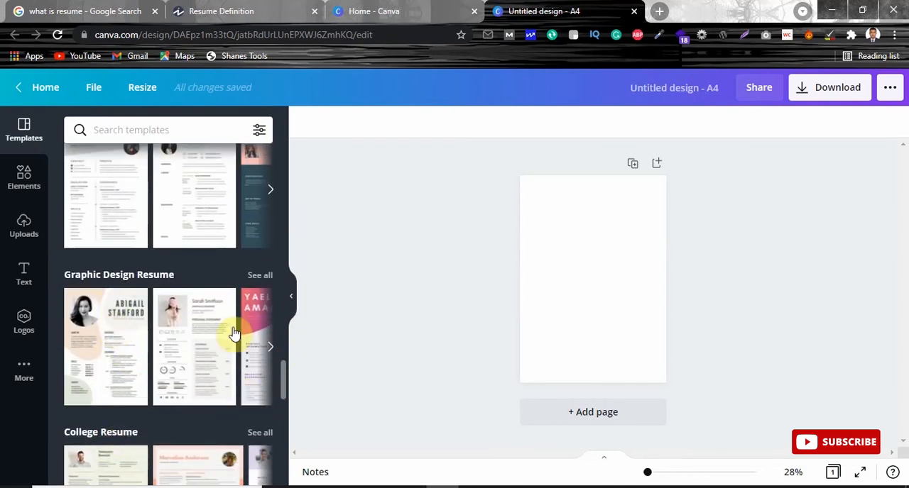
# Step: Apply the Professional Resume template with the slanted grey header and round portrait photo to the blank page
pyautogui.moveTo(282, 374); pyautogui.dragTo(287, 177)
pyautogui.moveTo(289, 151); pyautogui.dragTo(290, 185)
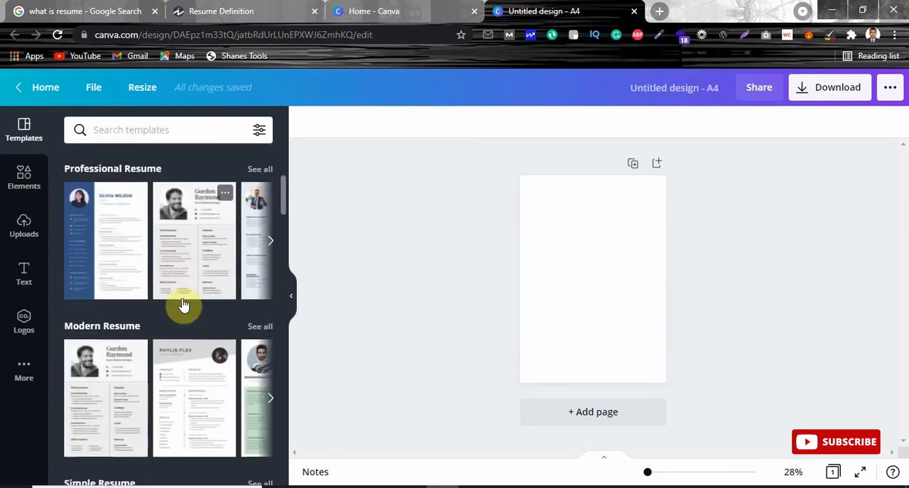
pyautogui.click(272, 242)
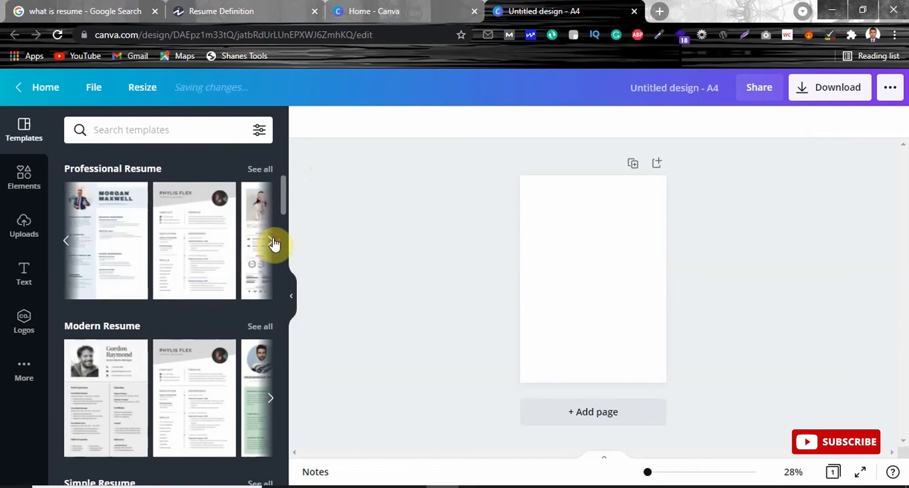
pyautogui.click(202, 244)
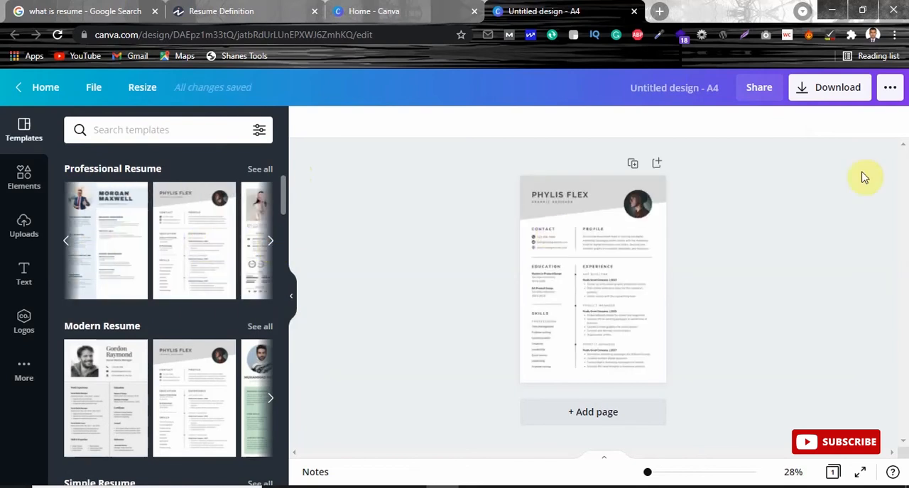
# Step: Replace the placeholder name in the resume header with the applicant's full name in capitals
pyautogui.click(663, 473)
pyautogui.moveTo(905, 215); pyautogui.dragTo(905, 189)
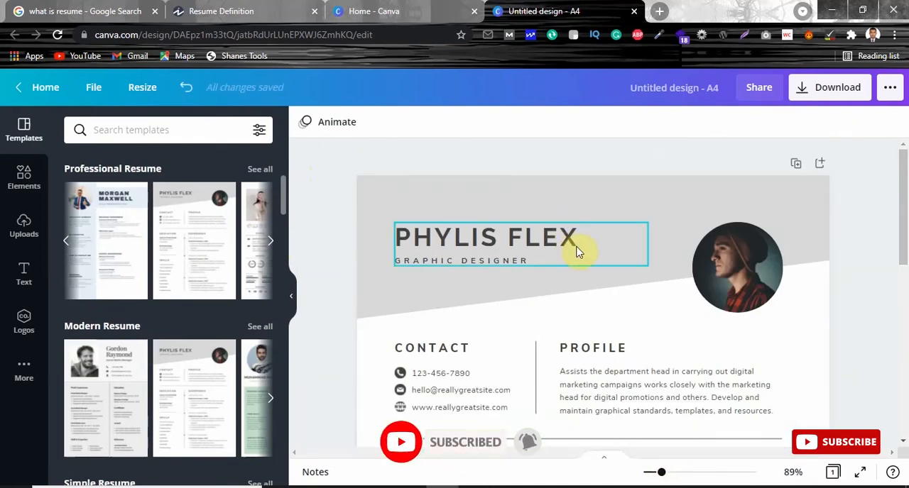
pyautogui.doubleClick(544, 239)
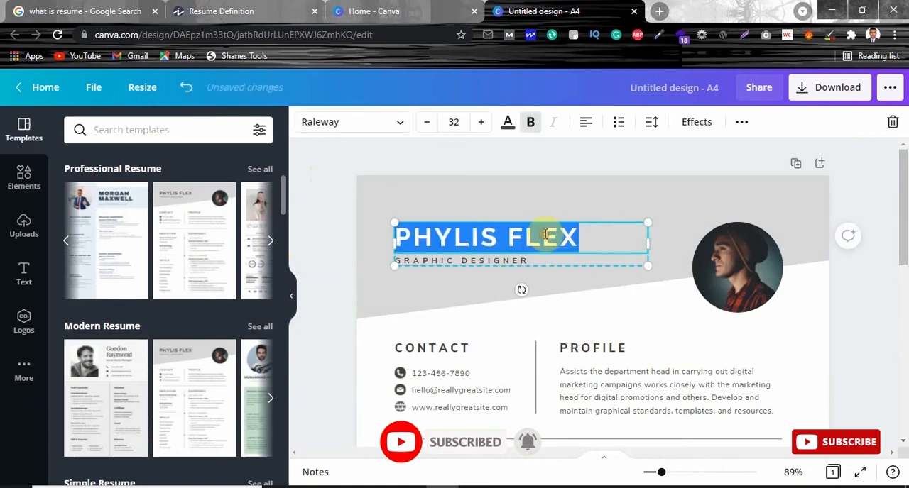
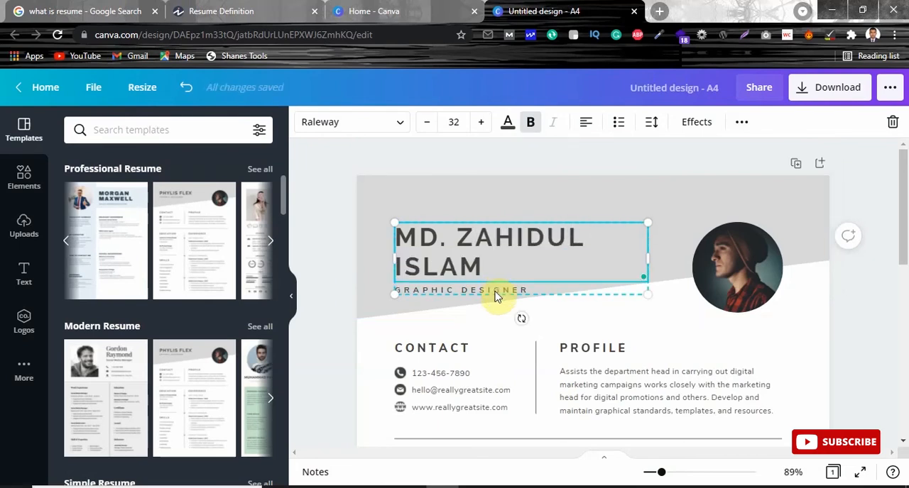
# Step: Scale down and widen the header text box so the full name fits on a single line
pyautogui.moveTo(647, 222); pyautogui.dragTo(630, 228)
pyautogui.moveTo(631, 262); pyautogui.dragTo(674, 238)
pyautogui.click(648, 199)
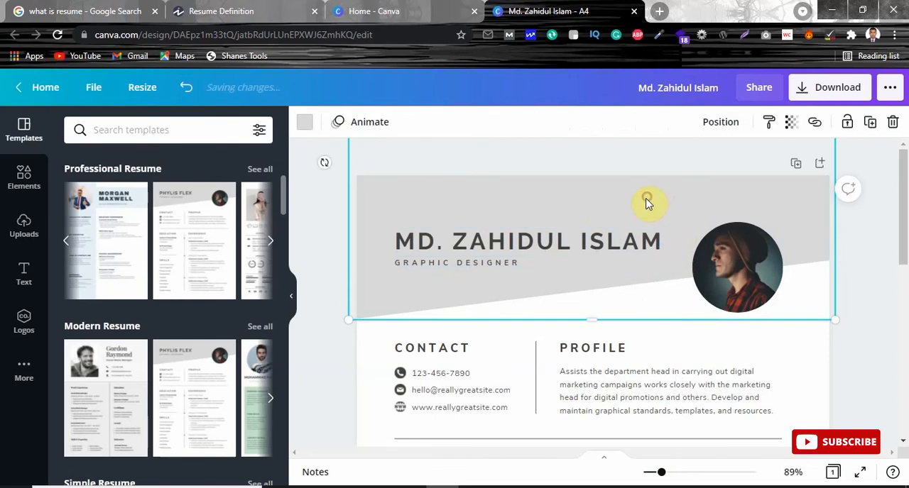
# Step: Move the name and job title text block slightly up from its old position within the grey header
pyautogui.click(483, 231)
pyautogui.moveTo(479, 229); pyautogui.dragTo(480, 225)
pyautogui.click(495, 188)
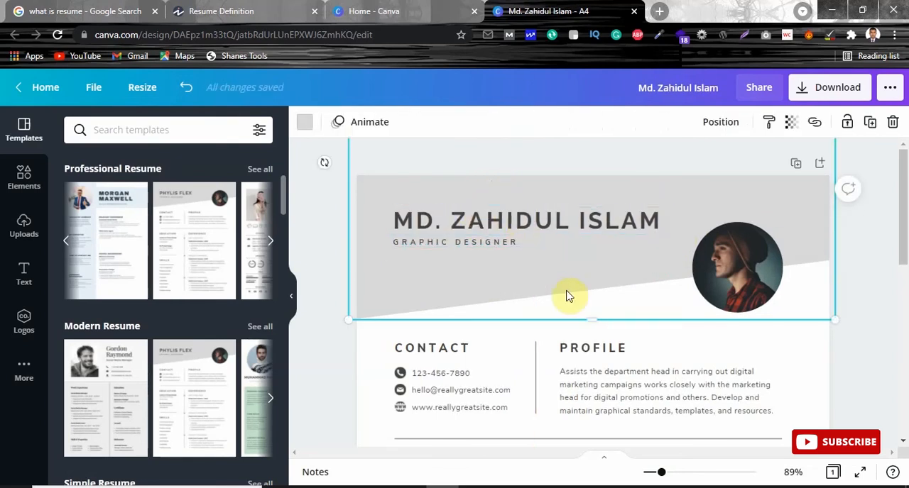
pyautogui.moveTo(470, 222); pyautogui.dragTo(470, 237)
pyautogui.click(492, 311)
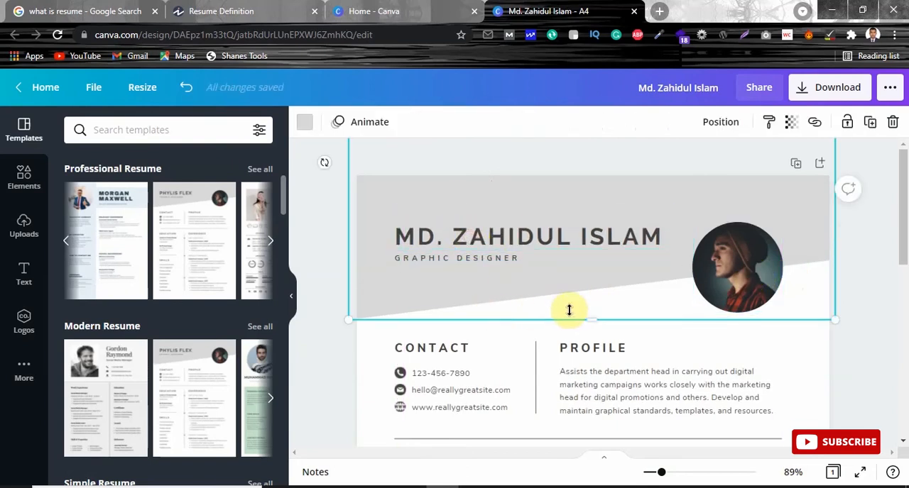
# Step: Delete the placeholder portrait photo from the round frame in the header
pyautogui.click(745, 253)
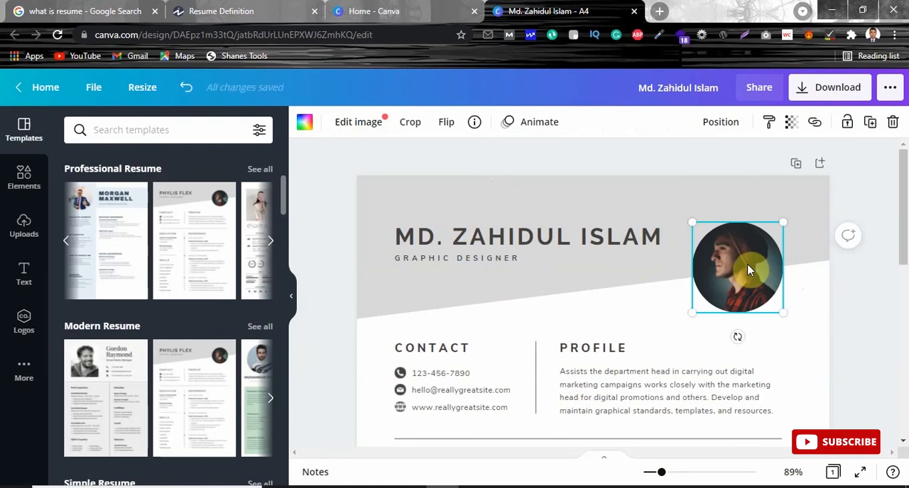
pyautogui.press('Delete')
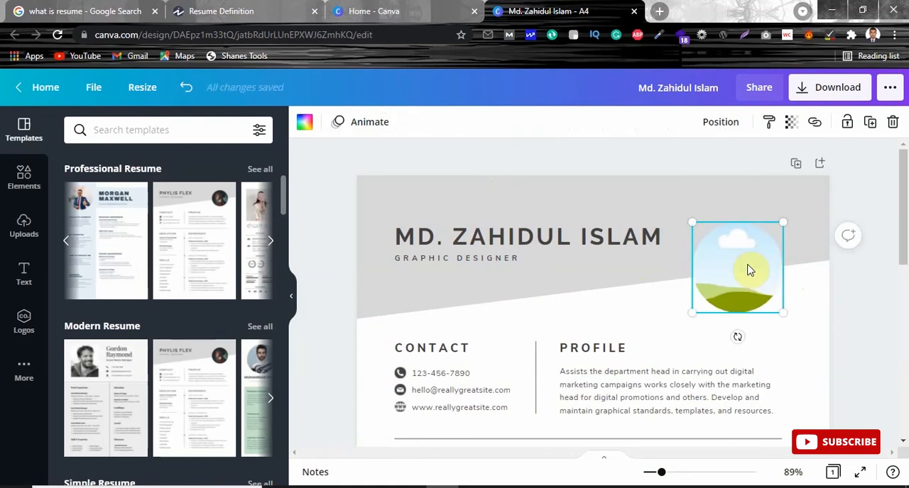
pyautogui.hotkey('ctrl', 'z')
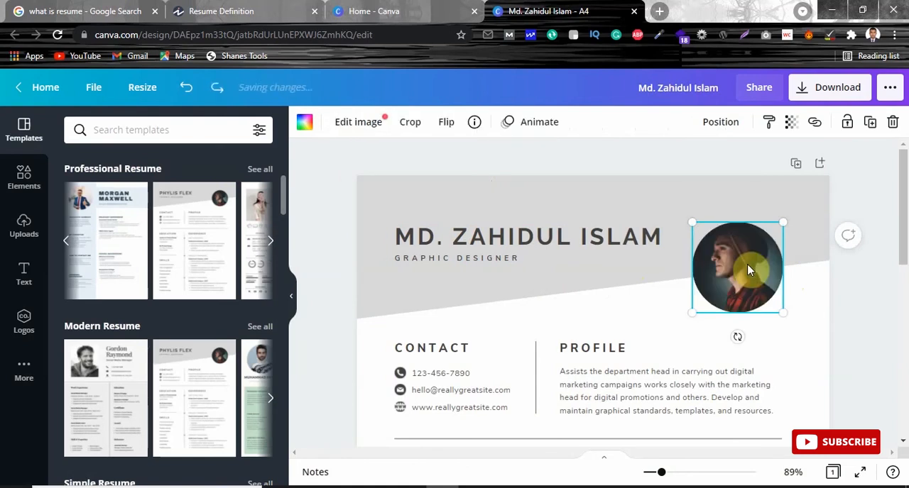
pyautogui.press('Delete')
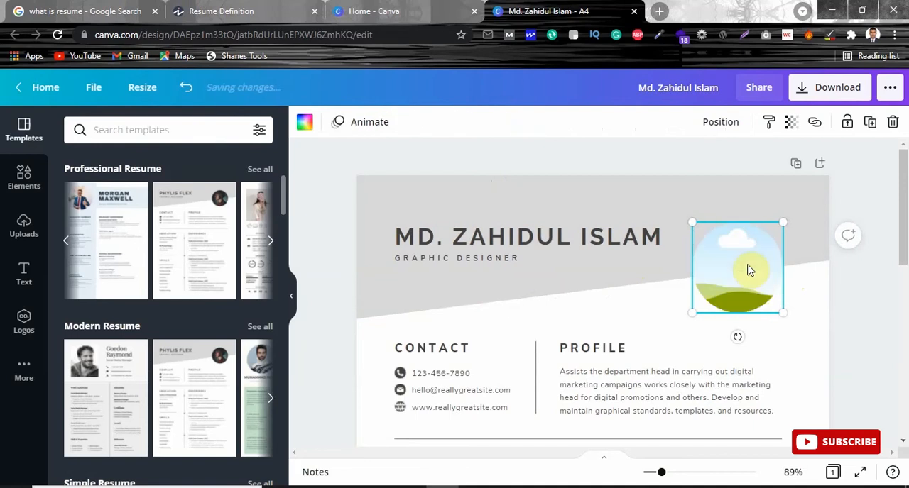
# Step: Fill the empty round header frame with the suit-and-tie portrait from the uploaded images
pyautogui.click(27, 232)
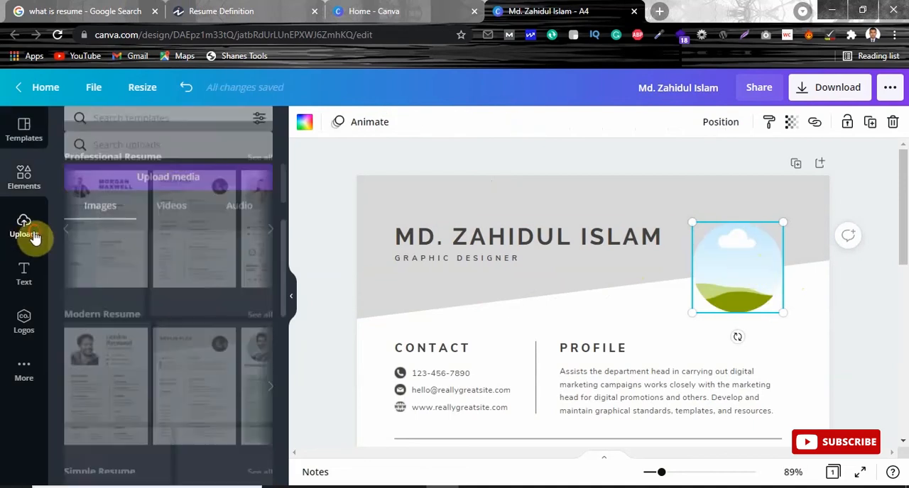
pyautogui.moveTo(283, 219); pyautogui.dragTo(284, 345)
pyautogui.click(147, 431)
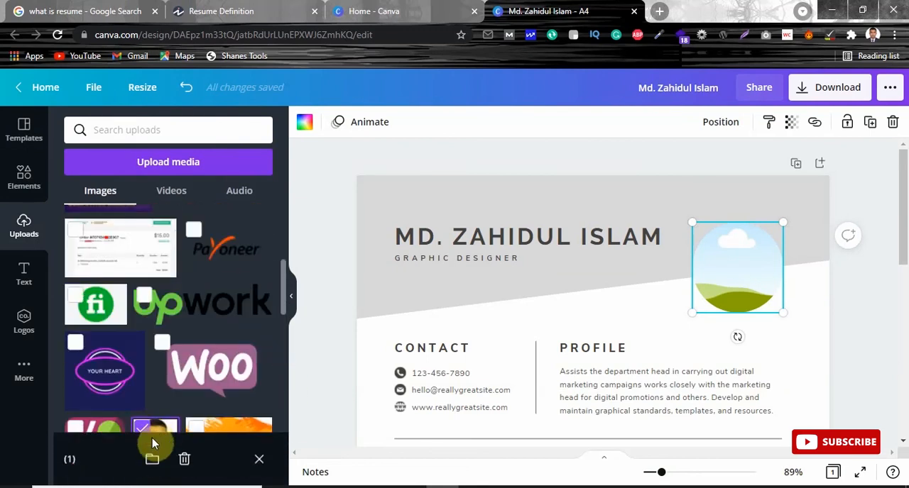
pyautogui.moveTo(284, 278); pyautogui.dragTo(284, 300)
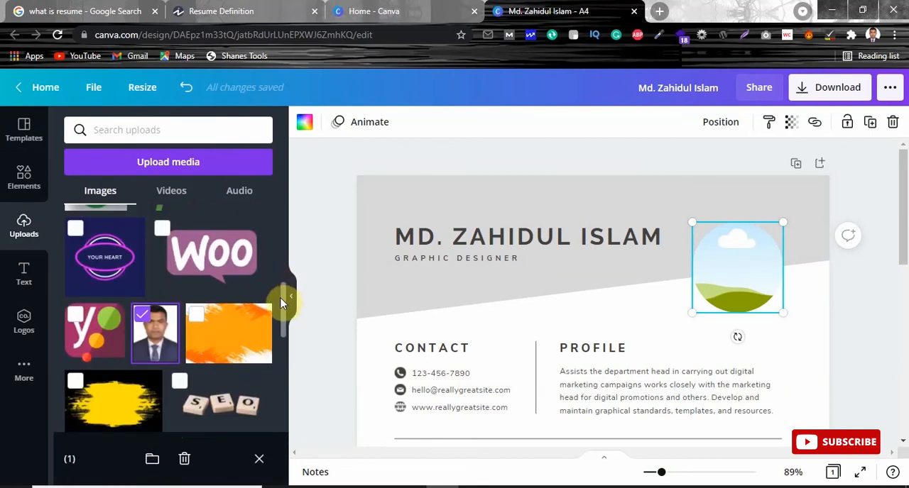
pyautogui.click(146, 332)
pyautogui.moveTo(145, 332); pyautogui.dragTo(723, 248)
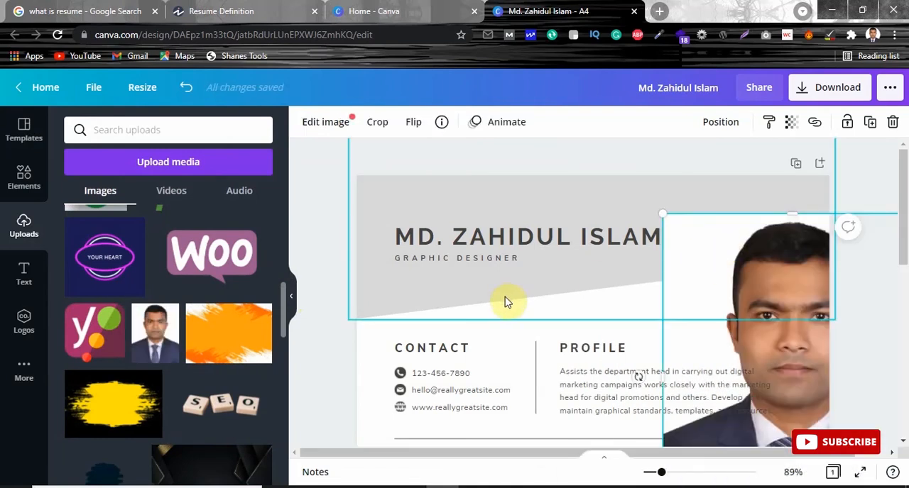
pyautogui.hotkey('ctrl', 'z')
pyautogui.moveTo(153, 332); pyautogui.dragTo(755, 261)
pyautogui.click(756, 266)
# Step: Nudge the round portrait frame slightly upward in the header
pyautogui.press('Down')
pyautogui.press('Down')
pyautogui.press('Down')
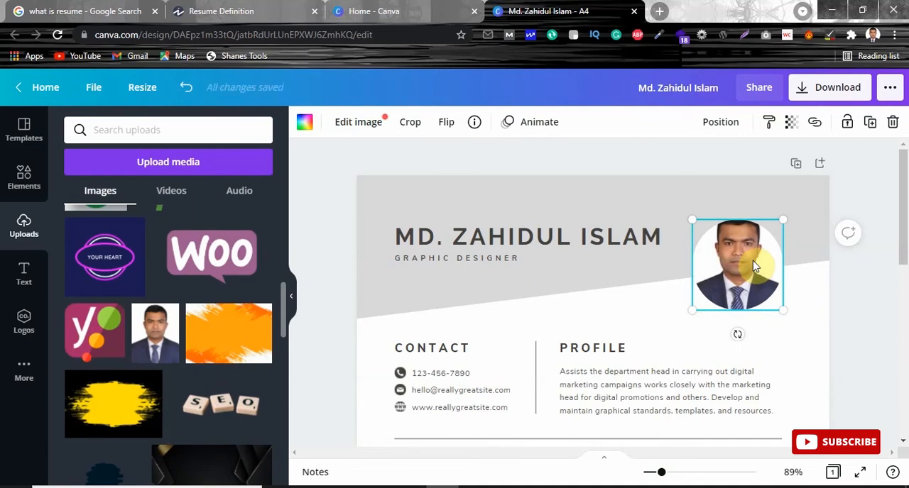
pyautogui.click(698, 179)
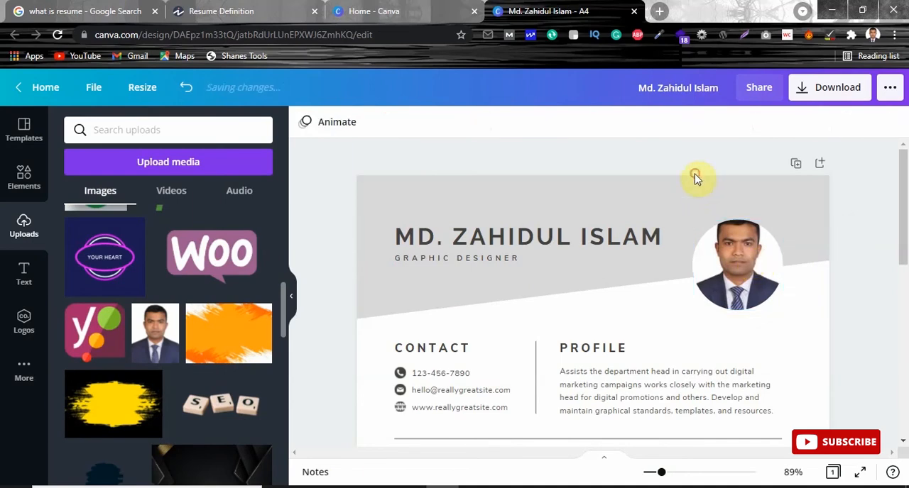
# Step: Replace the placeholder phone number in the Contact section with the applicant's phone number
pyautogui.moveTo(905, 185); pyautogui.dragTo(903, 246)
pyautogui.click(430, 217)
pyautogui.moveTo(430, 216); pyautogui.dragTo(521, 218)
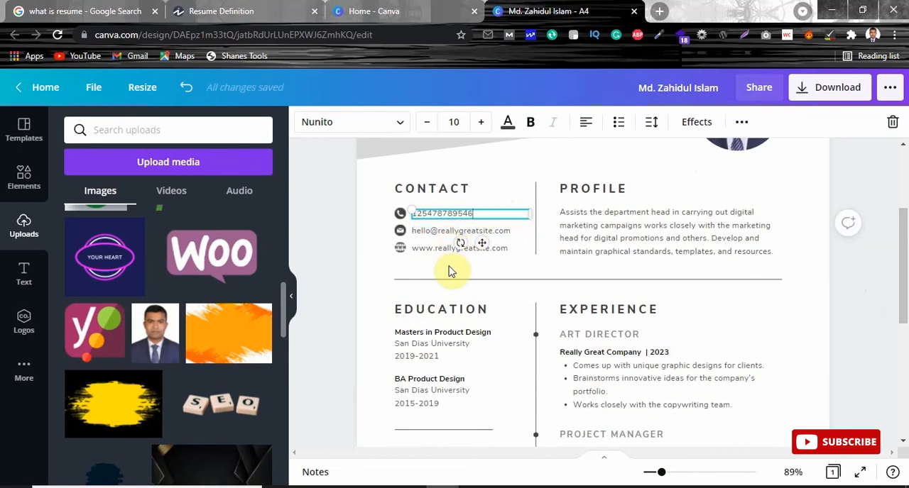
pyautogui.click(399, 260)
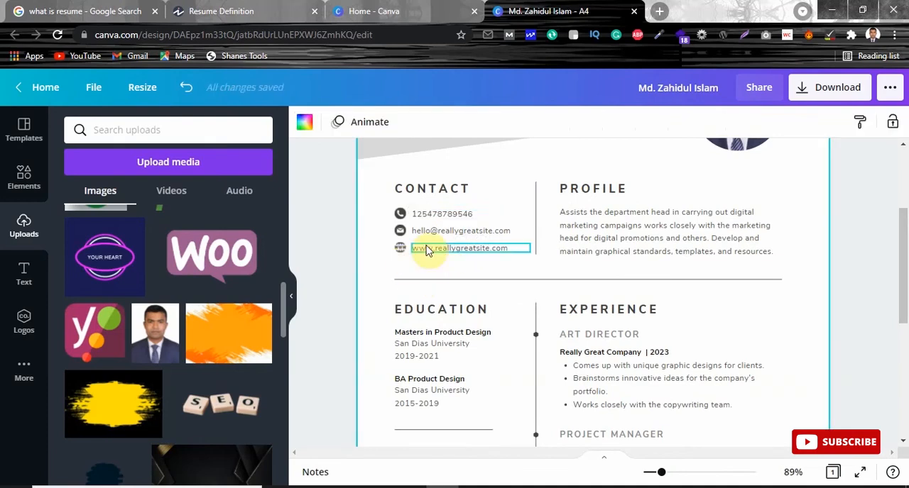
# Step: Delete the website address and its globe icon from the Contact section
pyautogui.rightClick(479, 254)
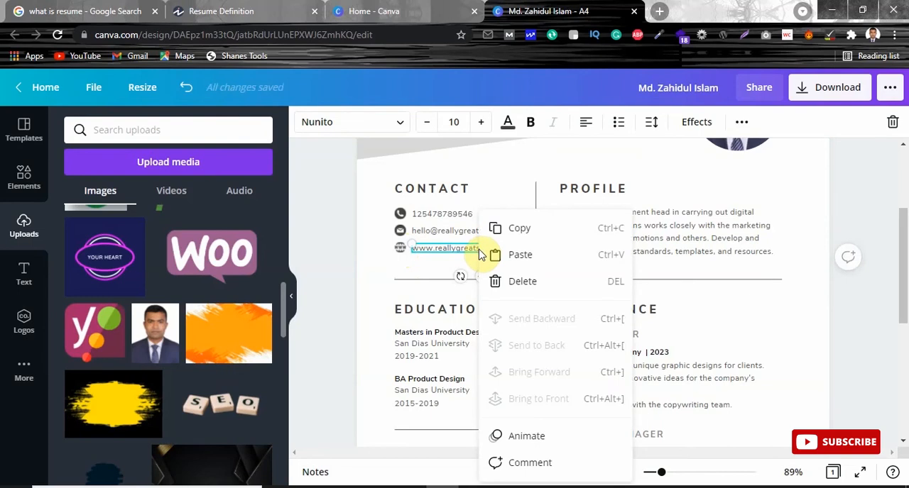
pyautogui.click(497, 281)
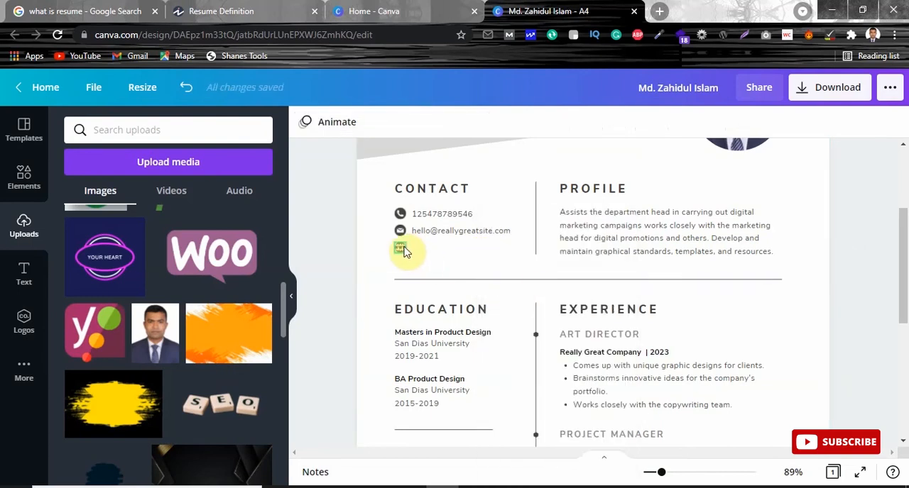
pyautogui.click(403, 250)
pyautogui.press('Delete')
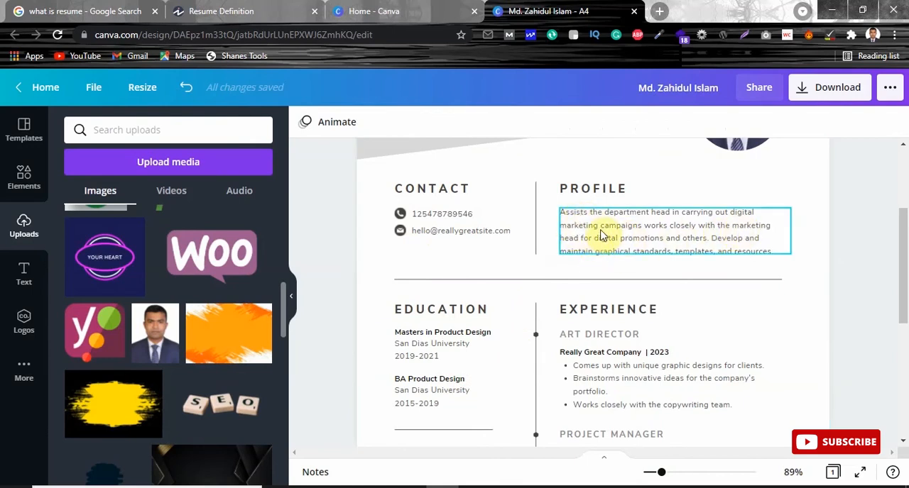
# Step: Change the job title to SEARCH ENGINE OPTIMIZATION CONSULTANT and widen the header text box so it fits on one line
pyautogui.scroll(3, 602, 236)
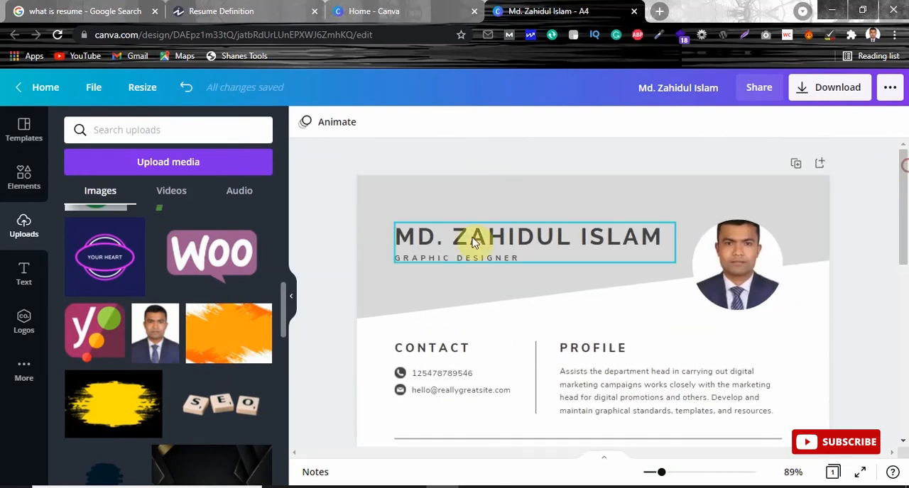
pyautogui.tripleClick(493, 257)
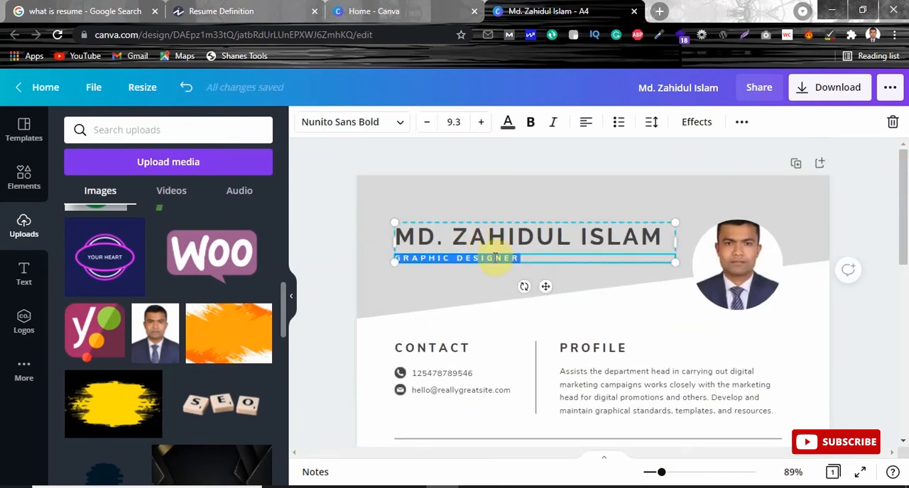
pyautogui.write('SE')
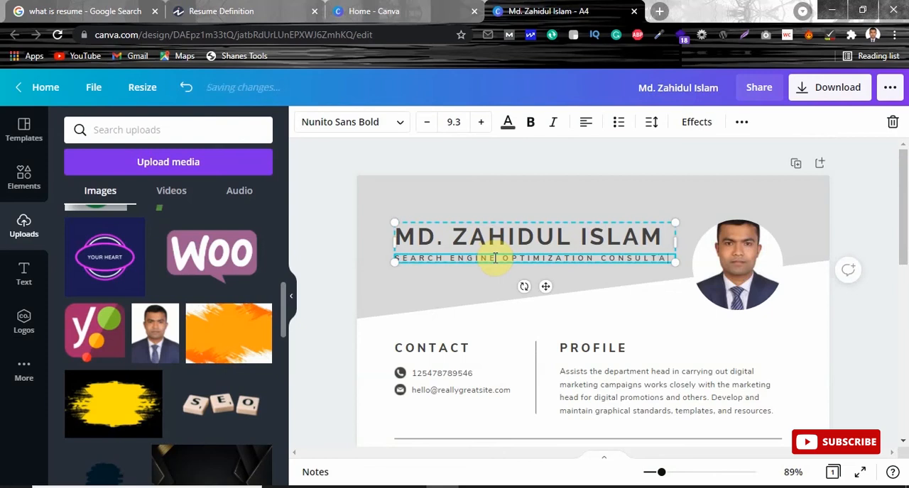
pyautogui.write('NT')
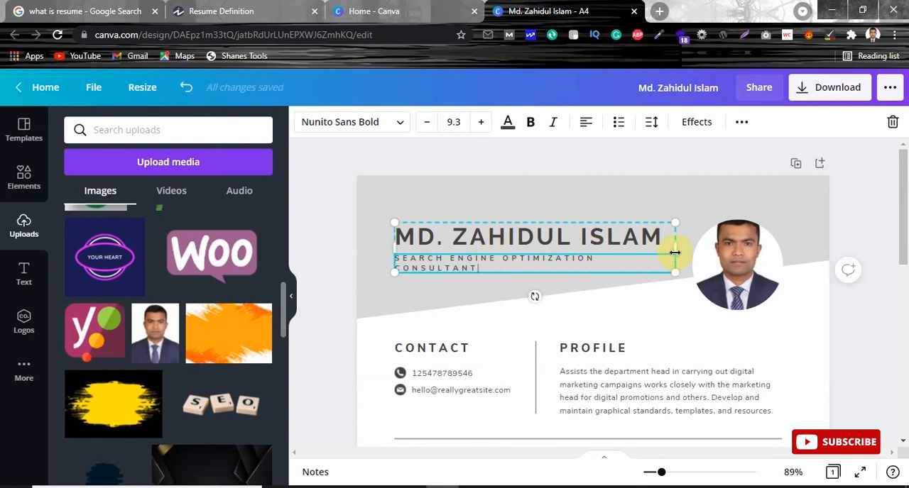
pyautogui.moveTo(674, 249); pyautogui.dragTo(712, 248)
pyautogui.click(636, 315)
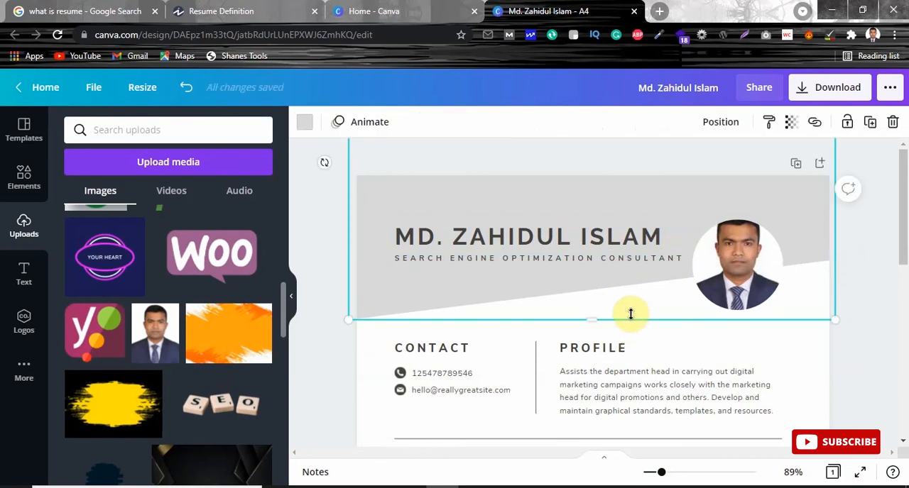
# Step: Change the degree title of the first Education entry to Masters
pyautogui.scroll(-3, 750, 327)
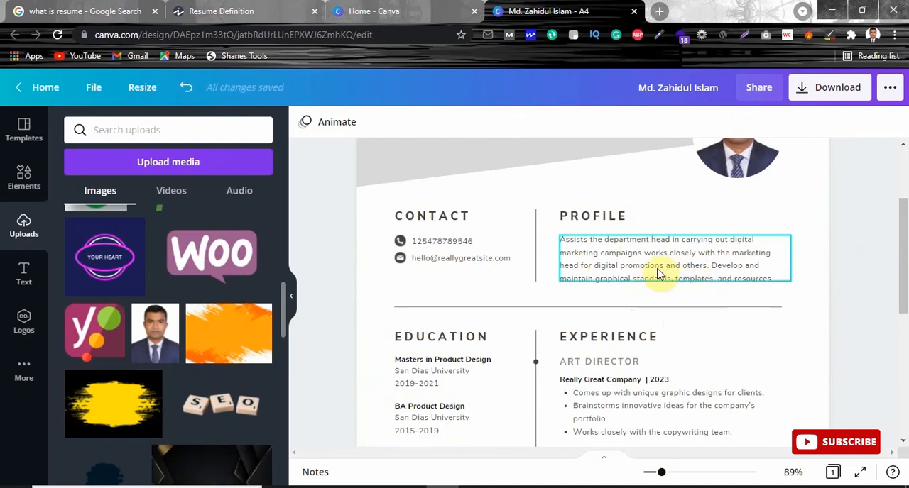
pyautogui.scroll(-1, 904, 268)
pyautogui.scroll(-1, 904, 269)
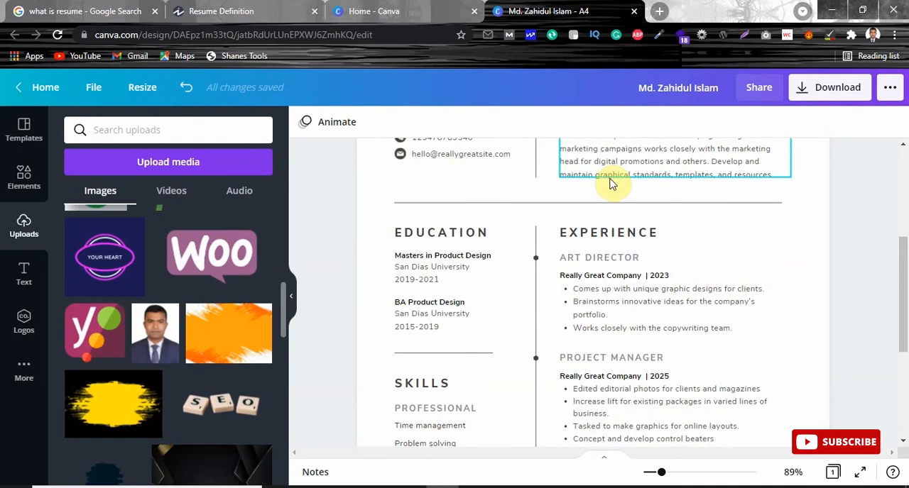
pyautogui.scroll(-2, 903, 263)
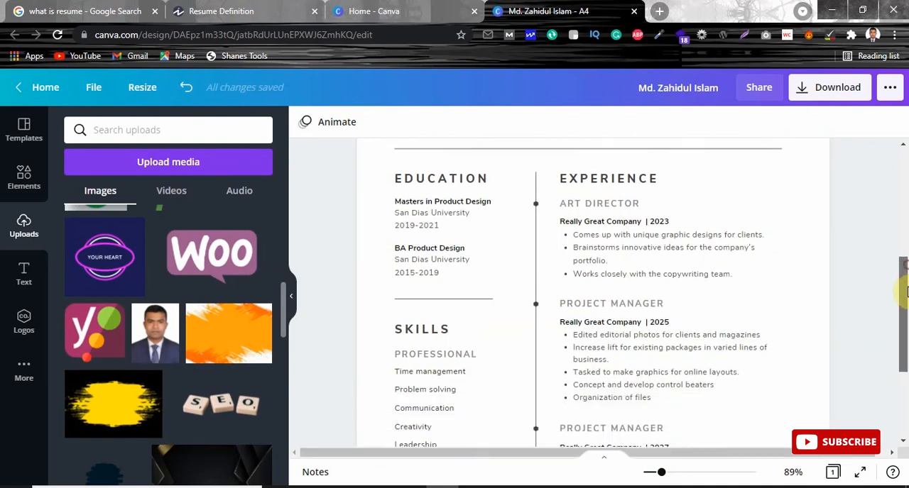
pyautogui.tripleClick(432, 177)
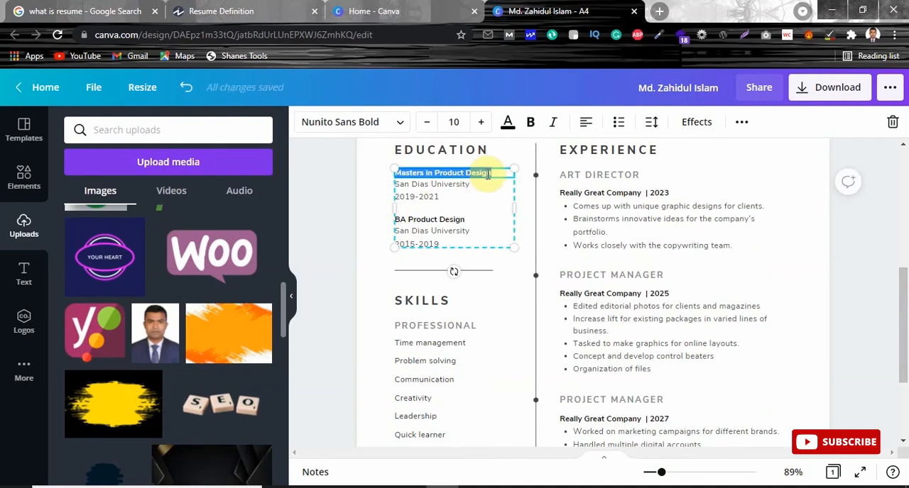
pyautogui.write('Masters')
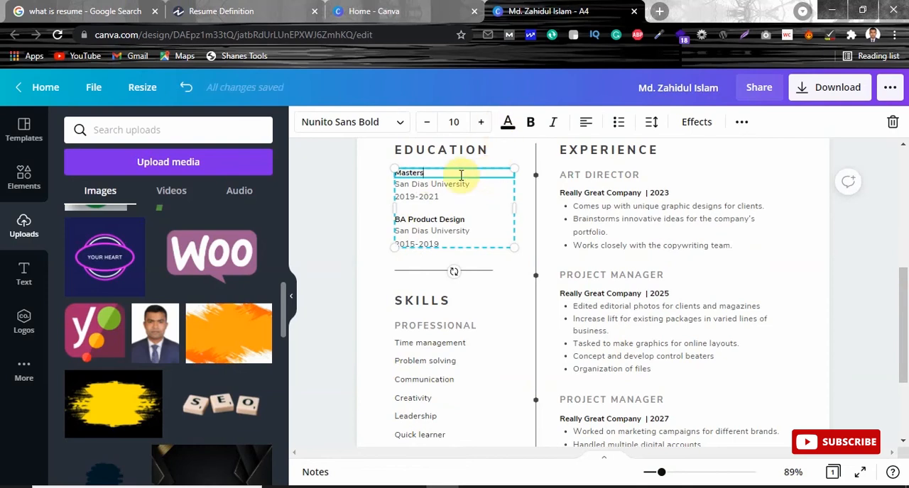
pyautogui.tripleClick(457, 186)
pyautogui.click(426, 186)
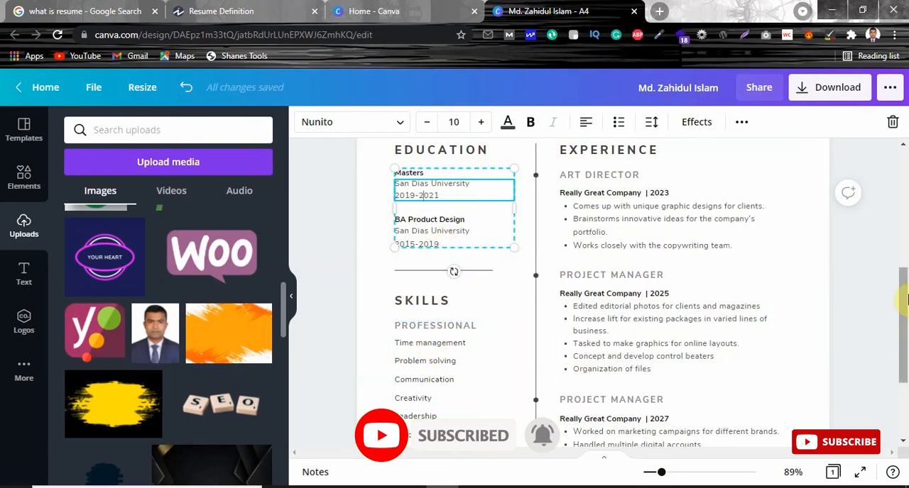
# Step: Look through the Skills list and the Experience entries to see which placeholder texts can be customised
pyautogui.scroll(-3, 576, 378)
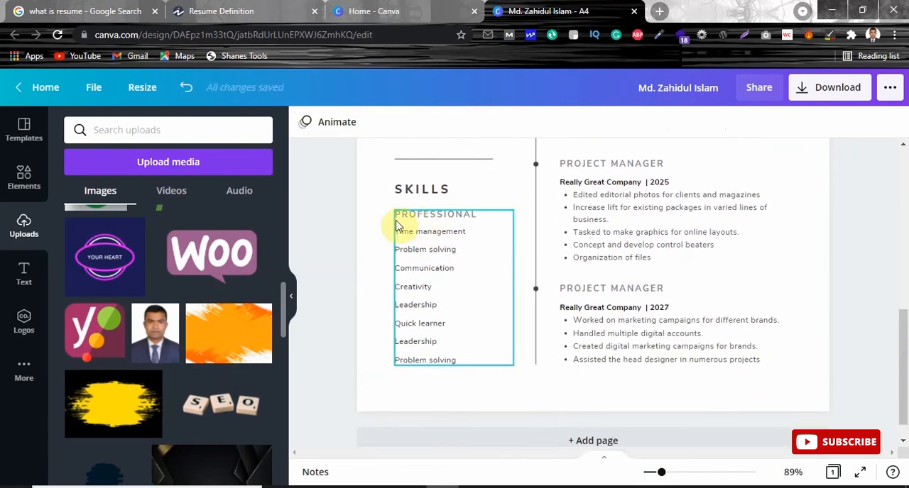
pyautogui.moveTo(905, 348); pyautogui.dragTo(903, 323)
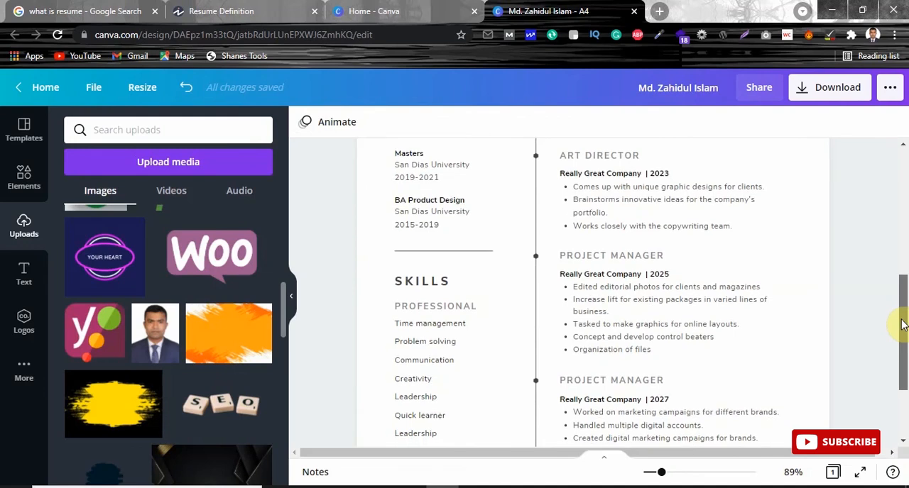
pyautogui.moveTo(903, 323); pyautogui.dragTo(876, 331)
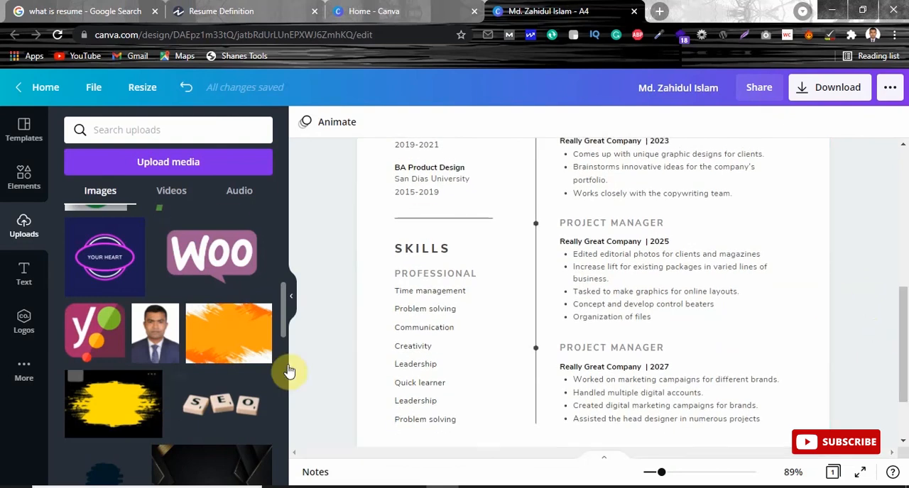
pyautogui.click(435, 382)
pyautogui.click(422, 372)
pyautogui.click(419, 317)
pyautogui.click(412, 310)
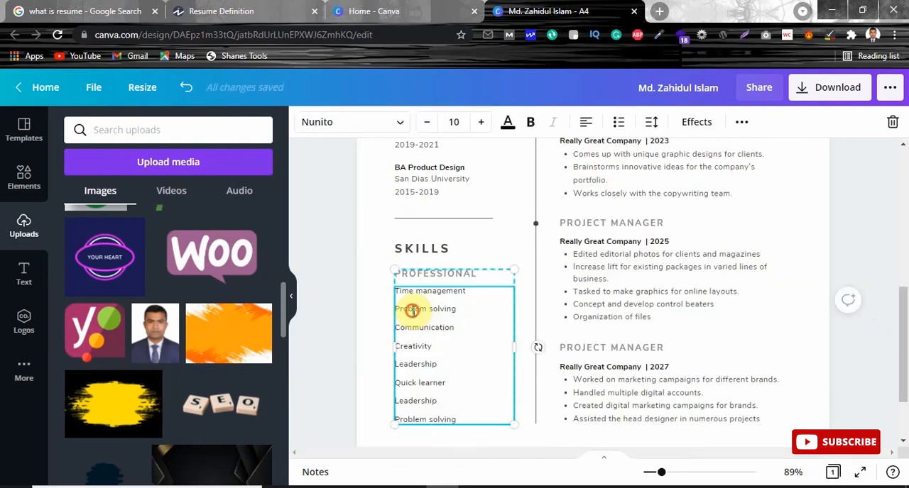
pyautogui.click(463, 291)
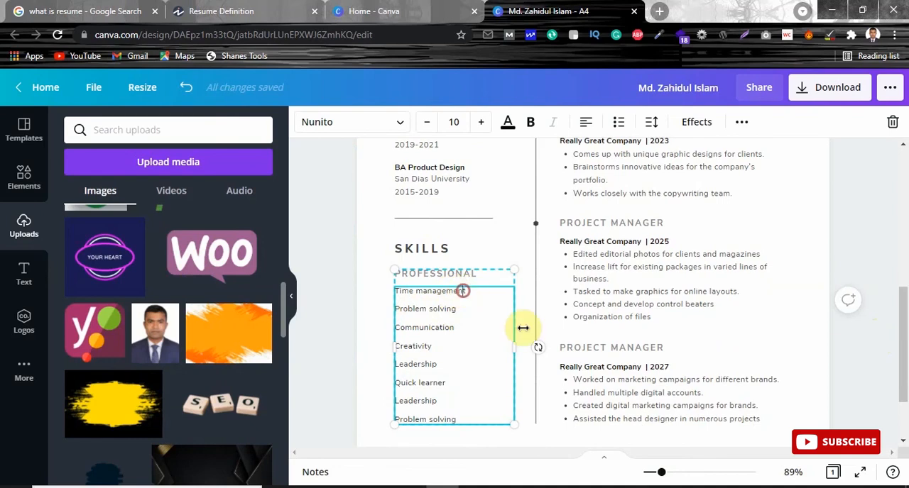
pyautogui.click(362, 261)
pyautogui.scroll(3, 903, 302)
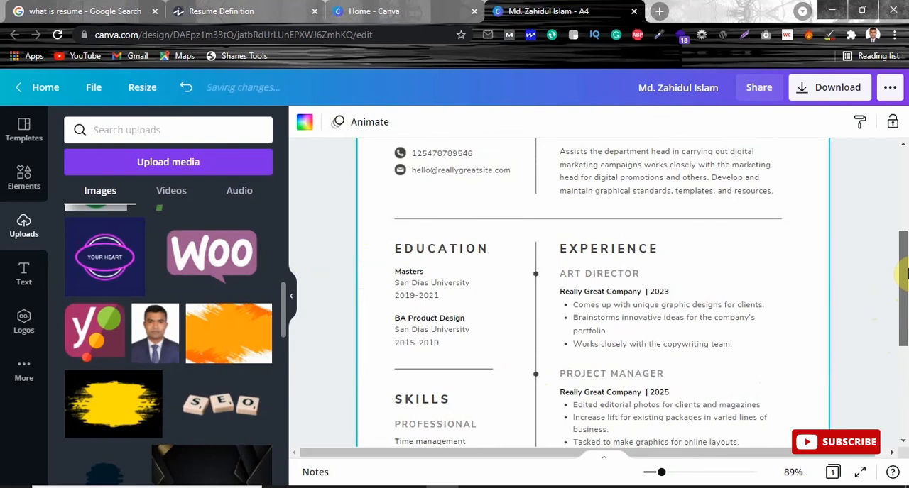
pyautogui.click(872, 277)
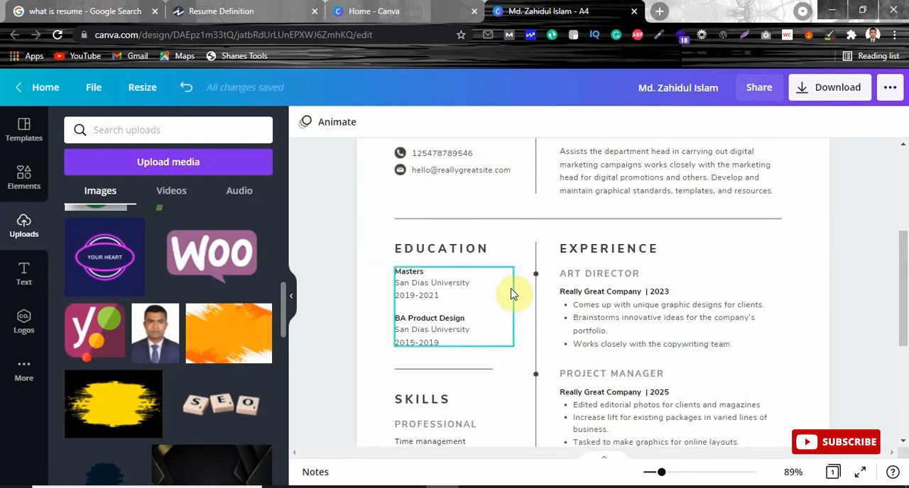
# Step: Change the job title of the first Experience entry from the ART DIRECTOR placeholder to JUNIOR SEO CONSULTANT
pyautogui.click(619, 287)
pyautogui.click(617, 276)
pyautogui.click(617, 276)
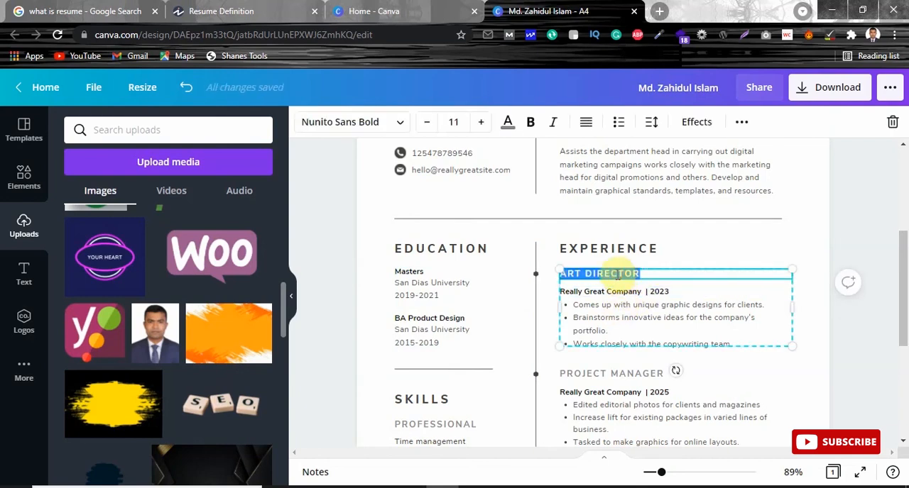
pyautogui.press('BackSpace')
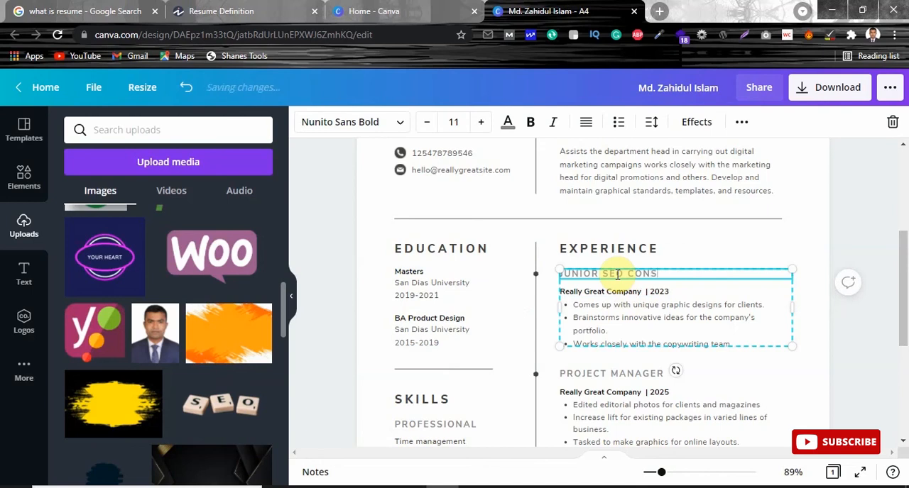
pyautogui.write('NT')
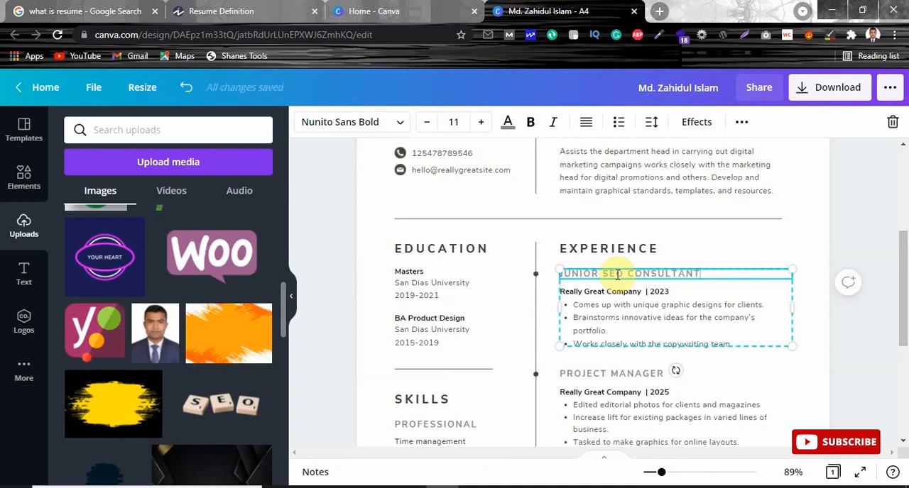
pyautogui.click(634, 292)
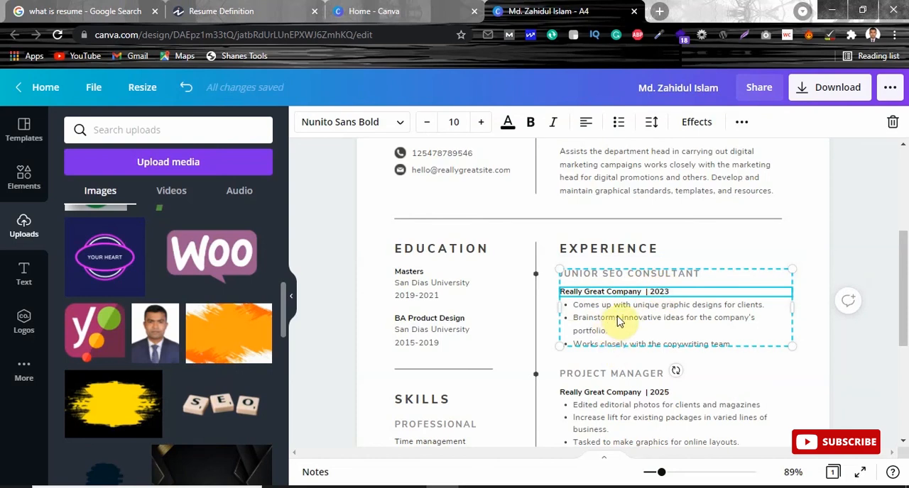
# Step: Look over the whole resume page, download it as a PDF Print file and dismiss the save confirmation
pyautogui.moveTo(904, 271); pyautogui.dragTo(903, 412)
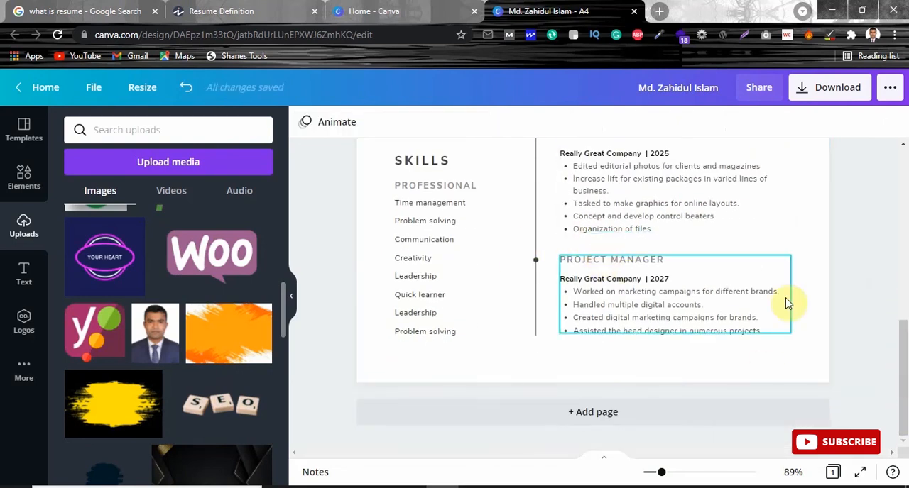
pyautogui.moveTo(902, 359); pyautogui.dragTo(899, 182)
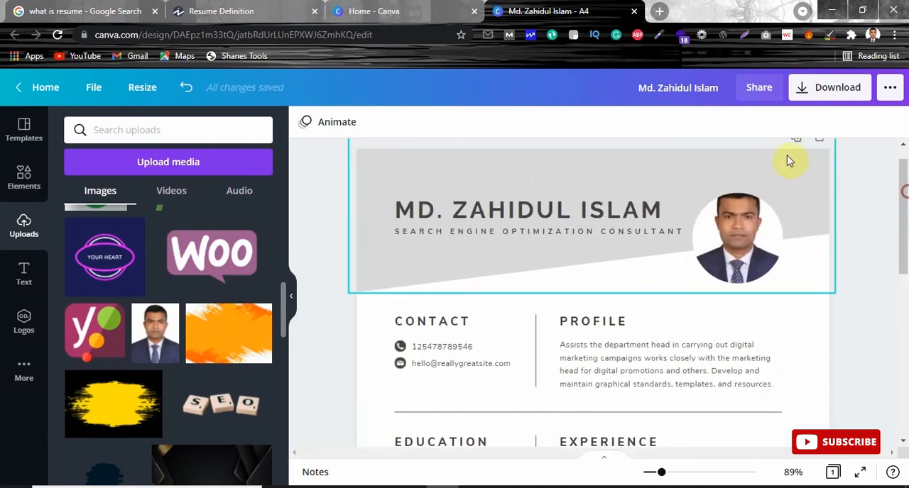
pyautogui.click(809, 86)
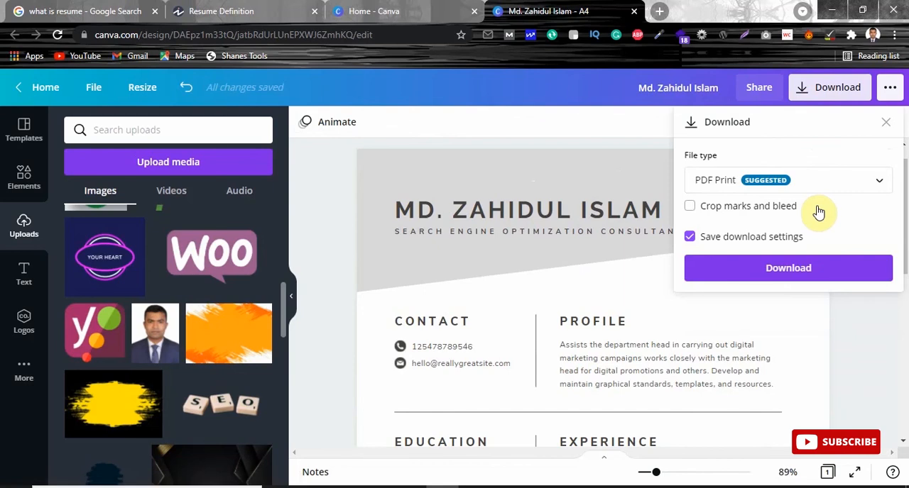
pyautogui.click(750, 271)
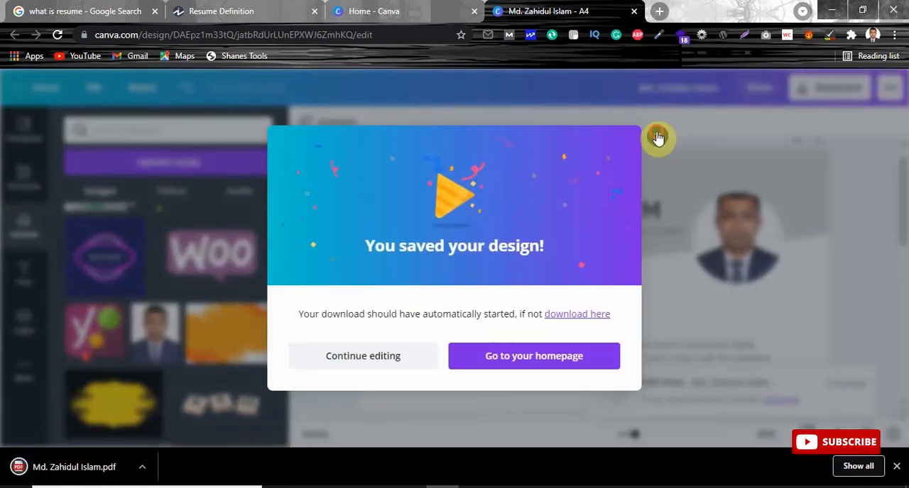
pyautogui.click(657, 137)
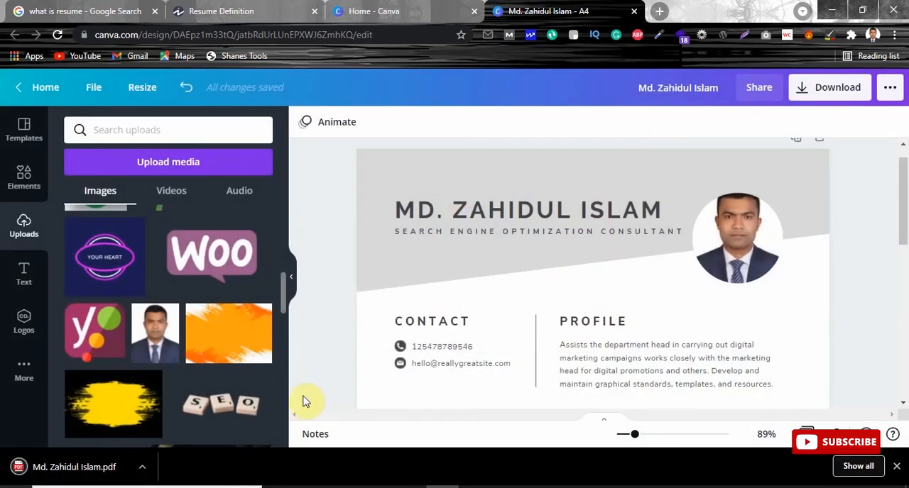
# Step: Open the downloaded resume PDF in the browser to check its page layout and content, and close it
pyautogui.click(111, 467)
pyautogui.moveTo(902, 162); pyautogui.dragTo(900, 78)
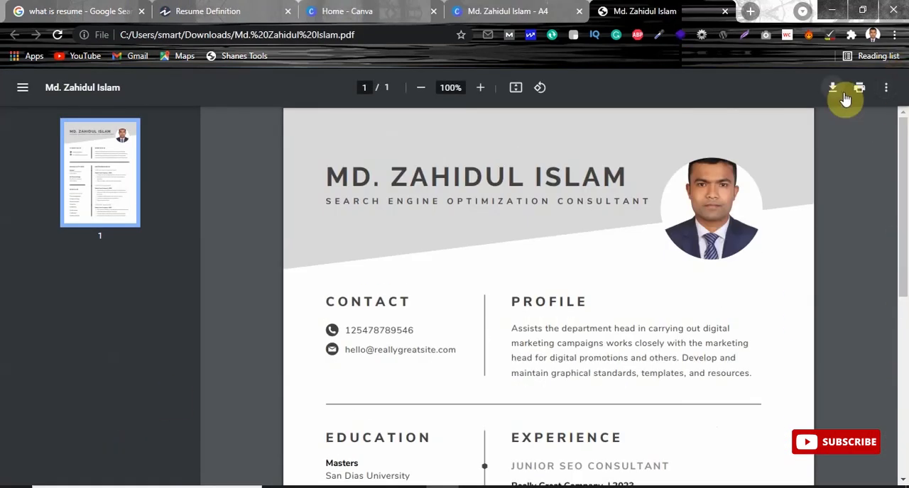
pyautogui.click(724, 12)
# Step: Close the resume design, the Canva home page and the Investopedia Resume Definition page, keeping the Google search open
pyautogui.click(633, 12)
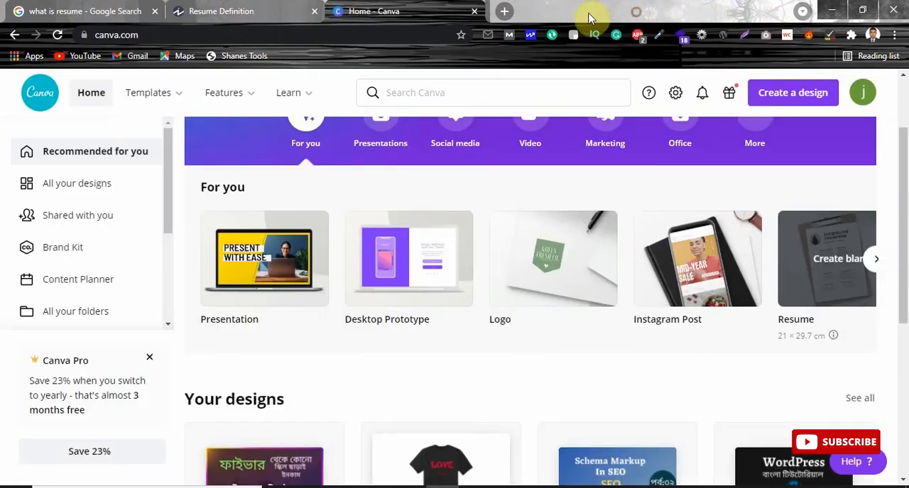
pyautogui.click(474, 12)
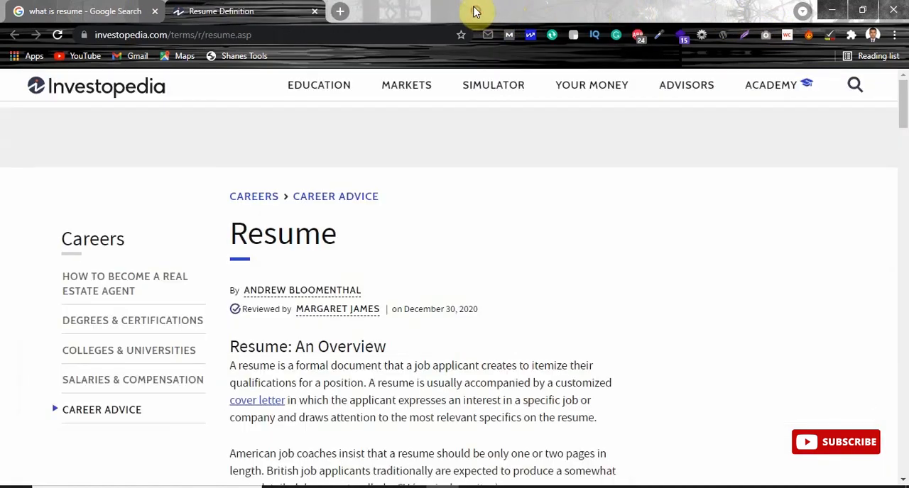
pyautogui.click(314, 13)
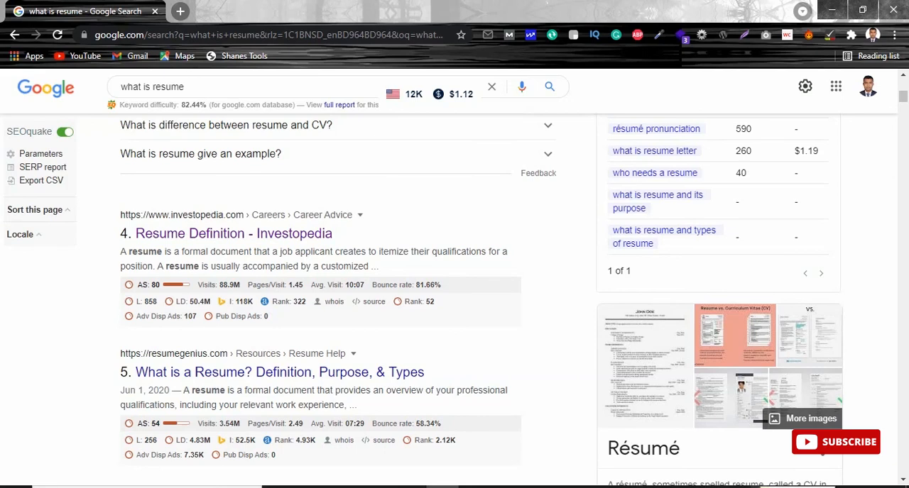
pyautogui.click(758, 487)
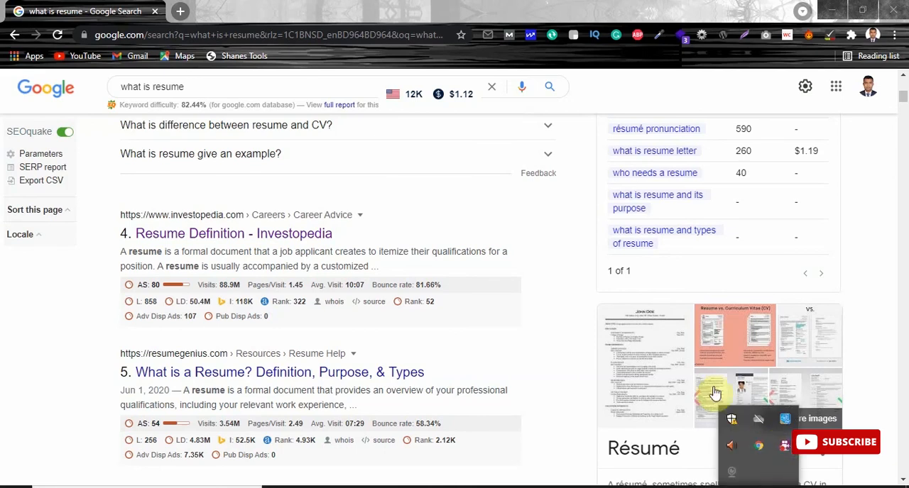